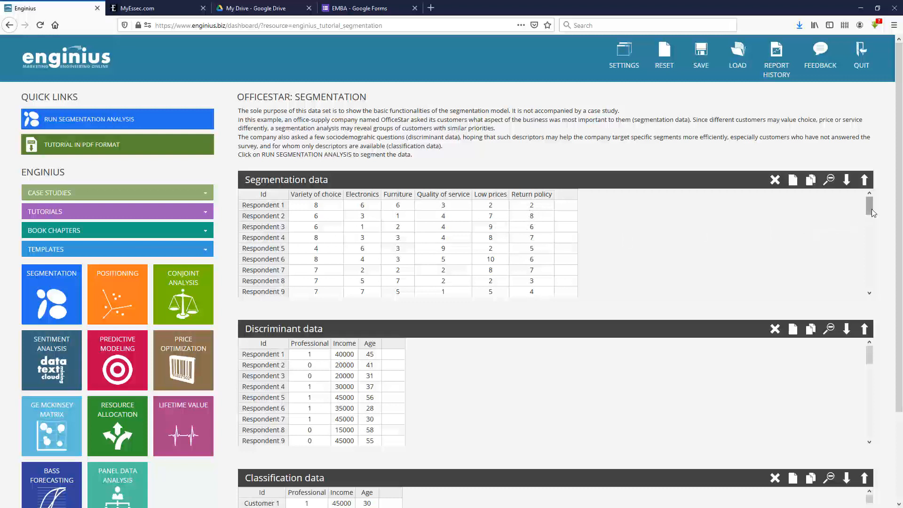
Run a segmentation analysis on Segmentation data with Force number of segments, discriminant analysis and classification analysis turned off
left_click_drag(871, 210, 868, 237)
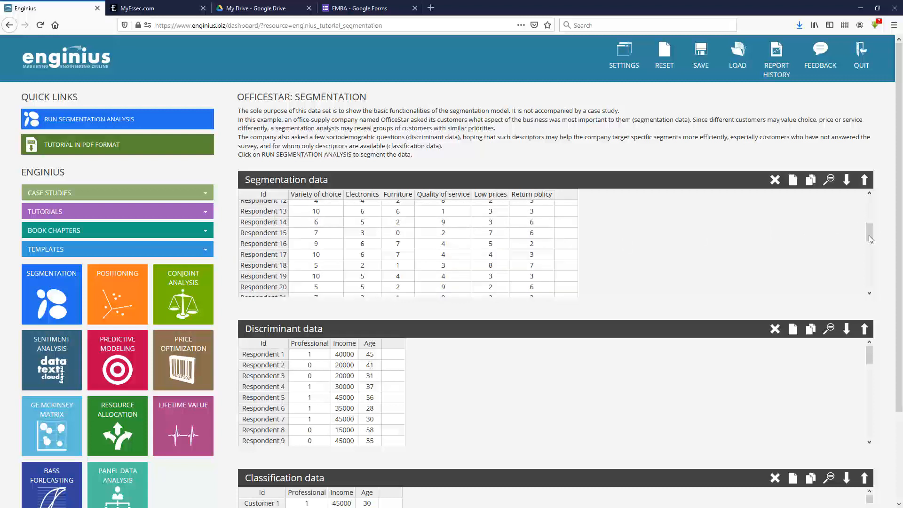
left_click_drag(869, 236, 870, 204)
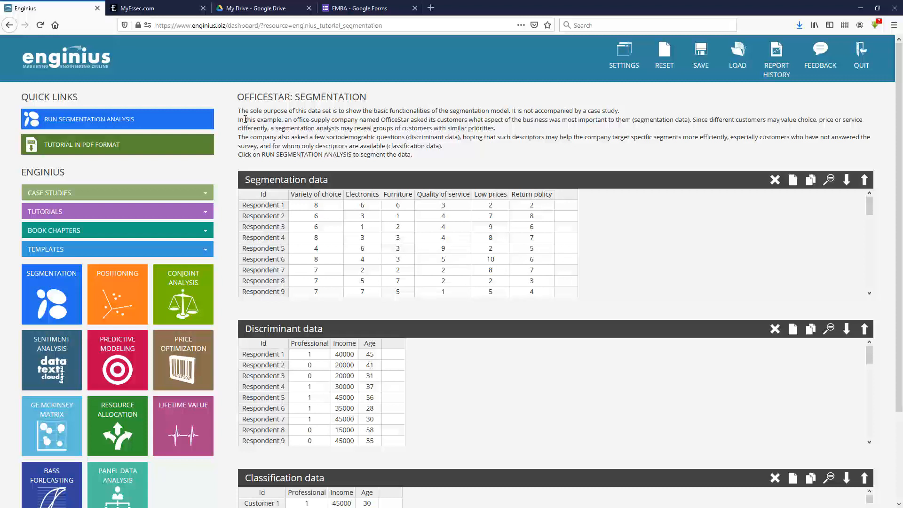
left_click(99, 123)
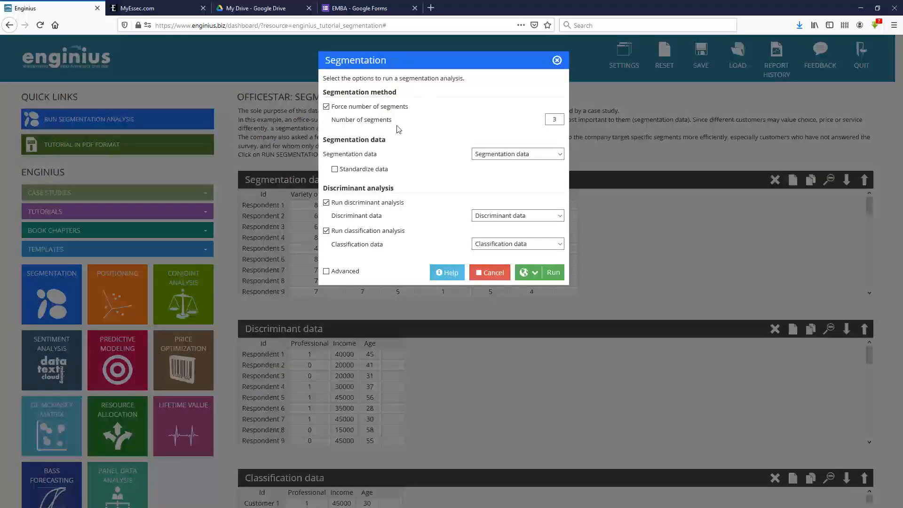
left_click(369, 107)
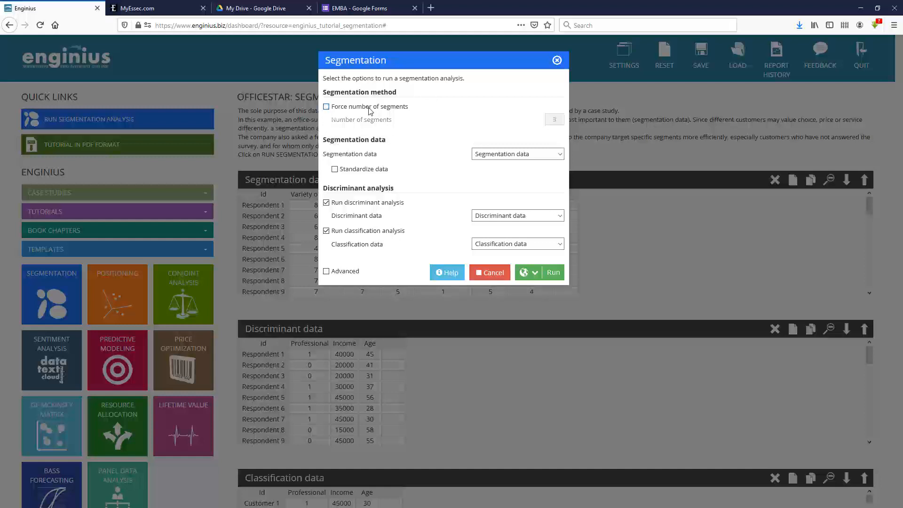
left_click(498, 158)
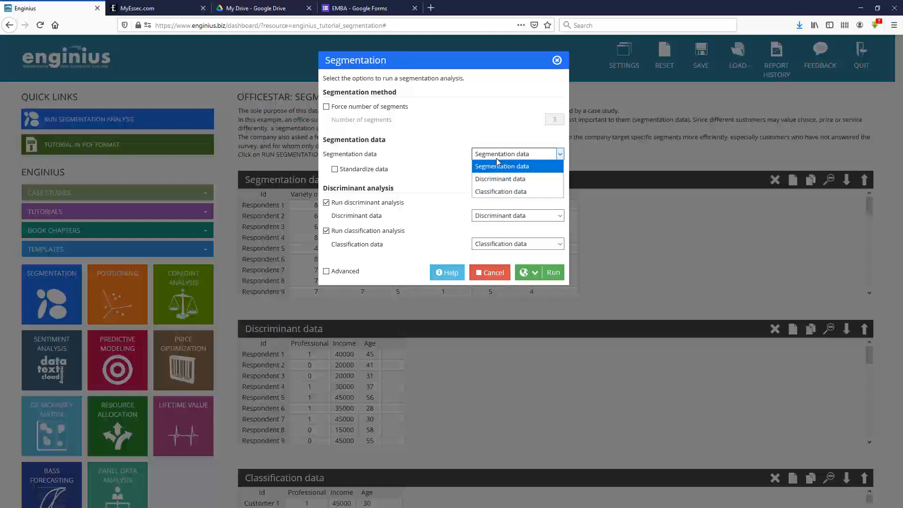
left_click(497, 167)
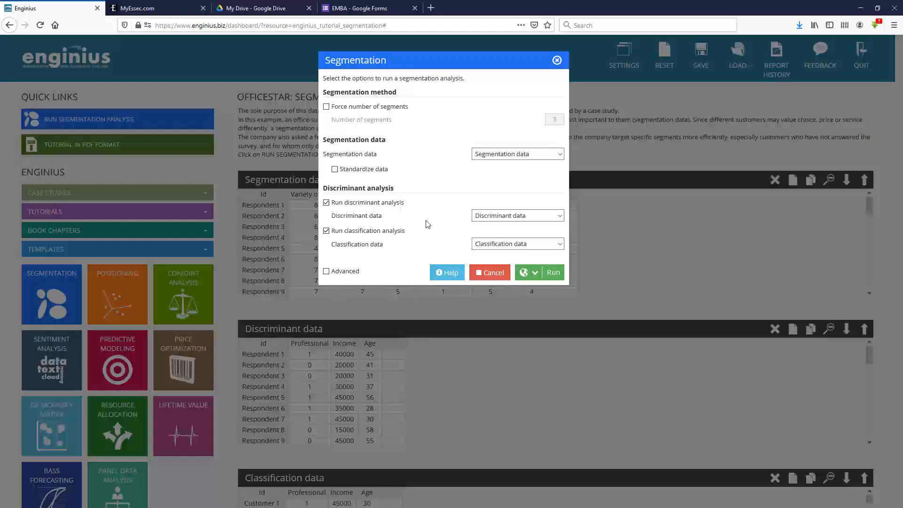
left_click(348, 231)
left_click(343, 206)
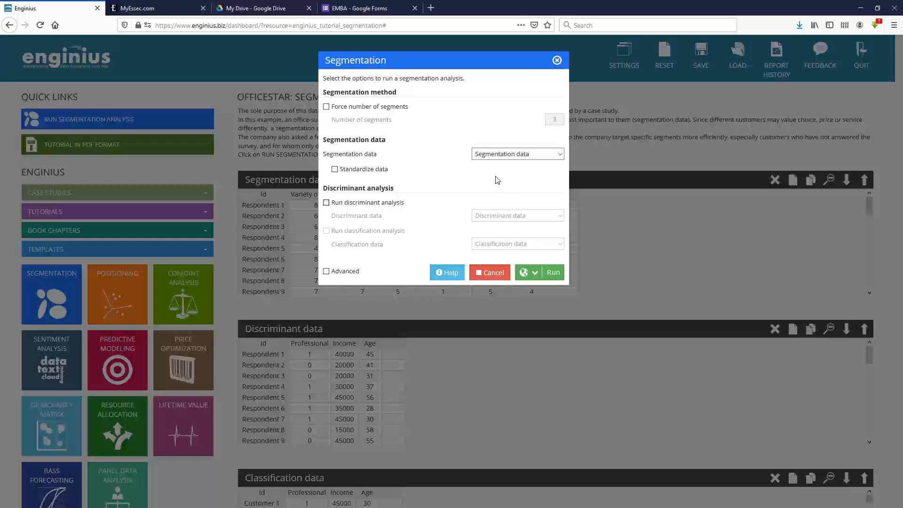
left_click(553, 273)
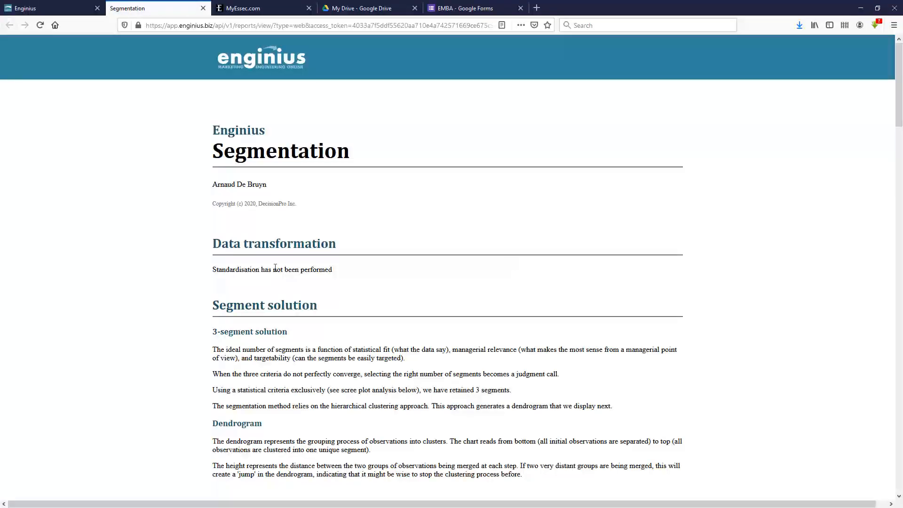
Examine the segmentation report's dendrogram, scree plot and segment size, then Segment 2's averages for low prices and return policy
scroll(175, 275, "down", 5)
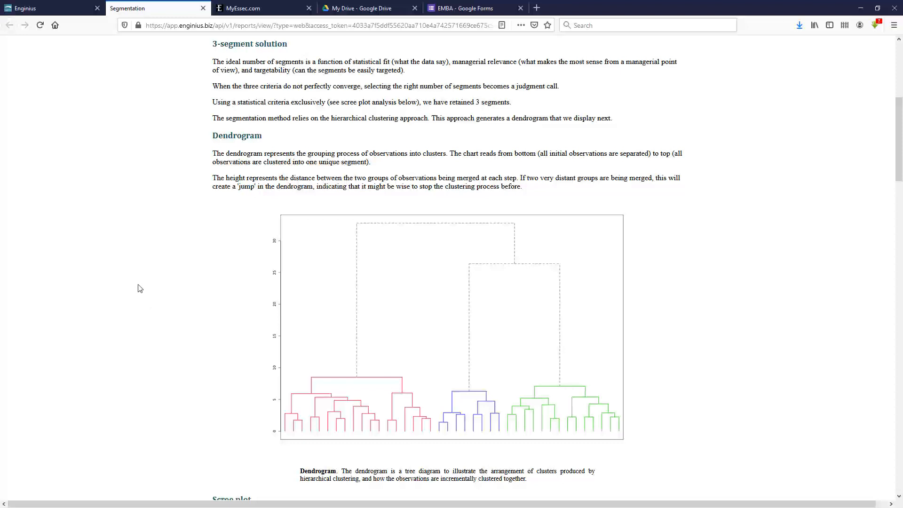
scroll(140, 288, "down", 10)
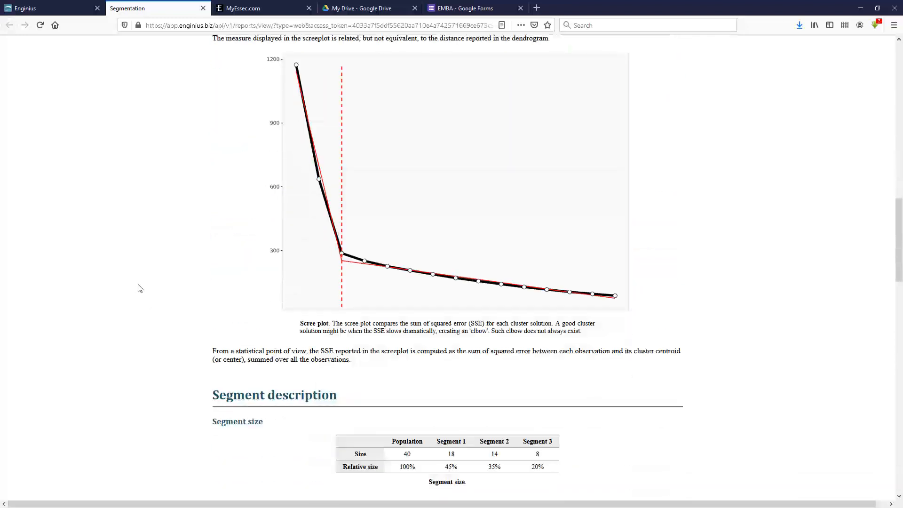
scroll(140, 288, "down", 5)
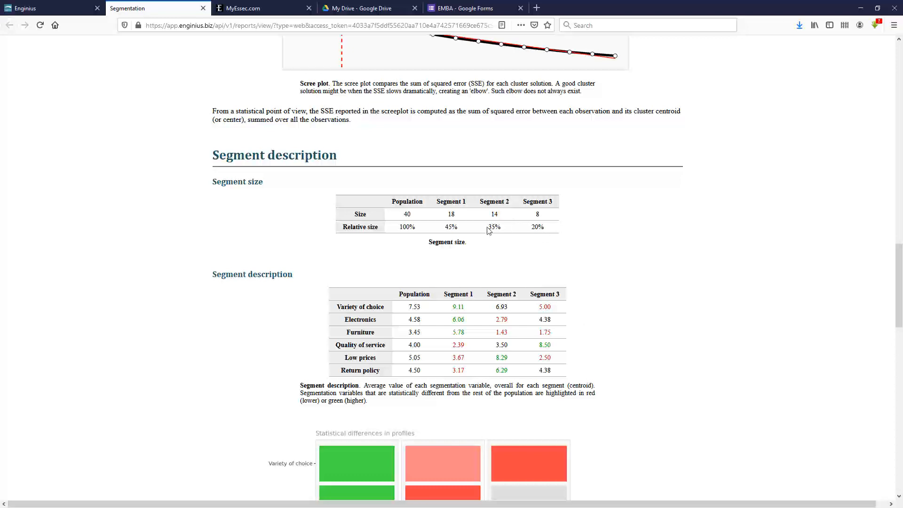
left_click_drag(488, 228, 504, 230)
left_click(511, 234)
left_click_drag(497, 361, 518, 362)
left_click(497, 371)
scroll(512, 342, "down", 1)
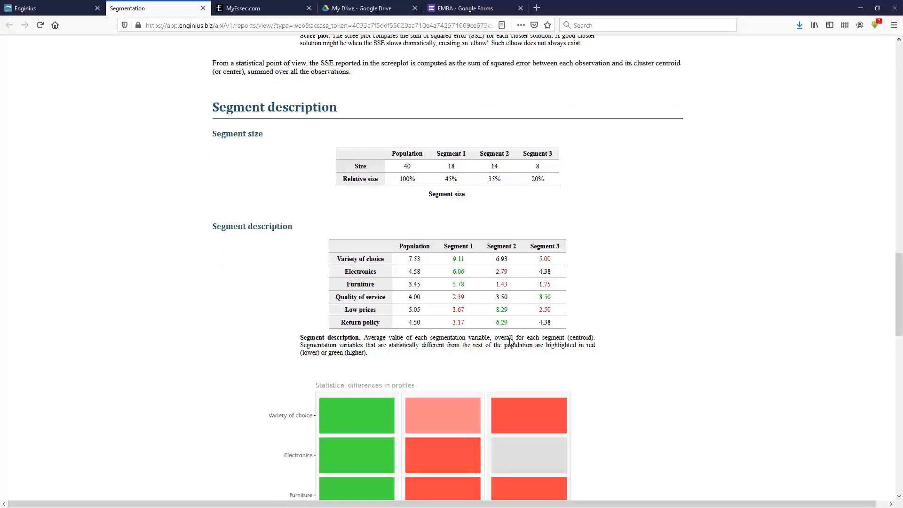
Review the chart of statistical differences between segment profiles, then recheck the segment description tables and the dendrogram
scroll(511, 342, "down", 7)
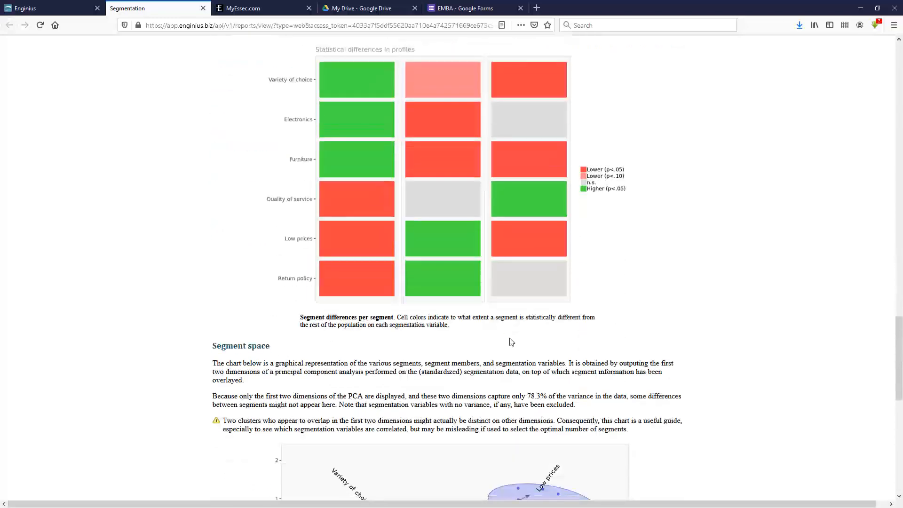
scroll(511, 342, "down", 2)
scroll(512, 342, "up", 4)
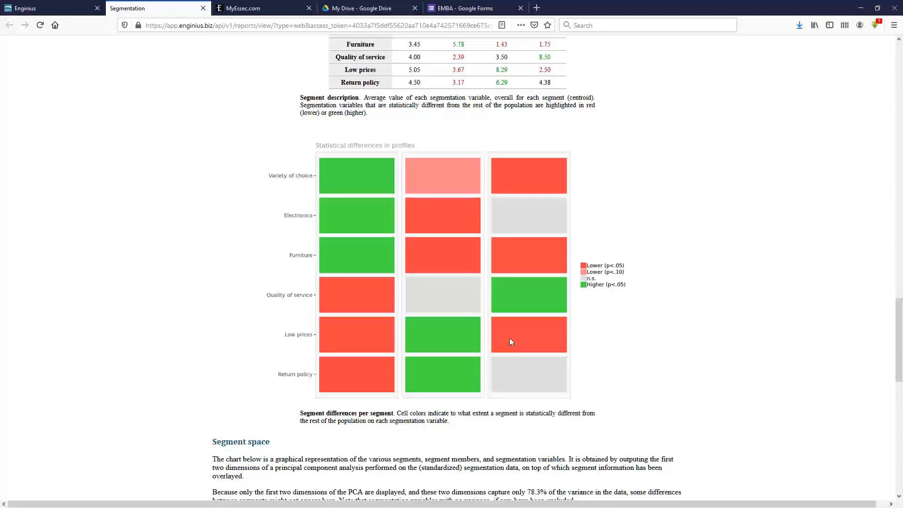
scroll(511, 342, "up", 4)
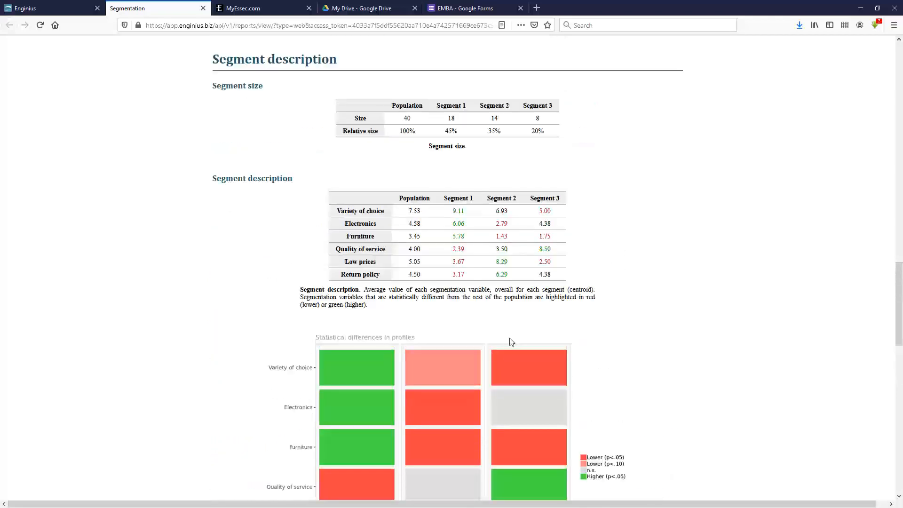
scroll(512, 342, "up", 3)
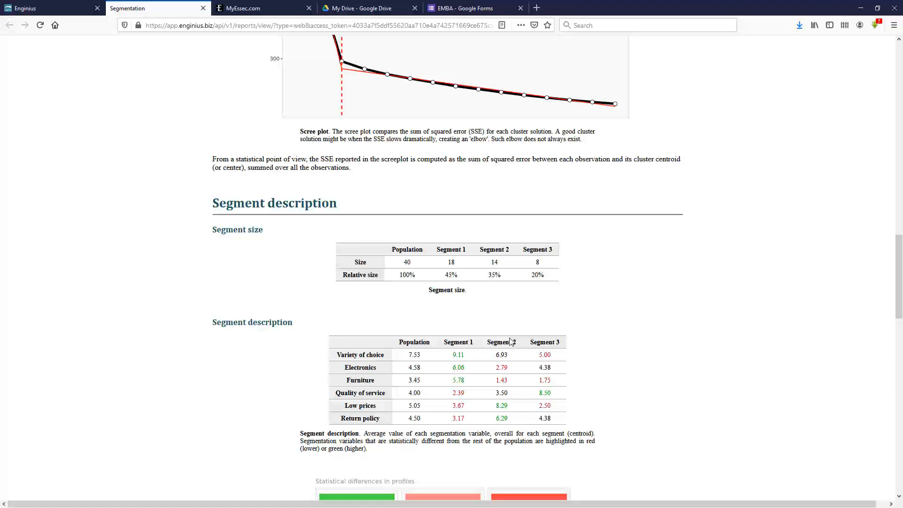
scroll(510, 341, "up", 15)
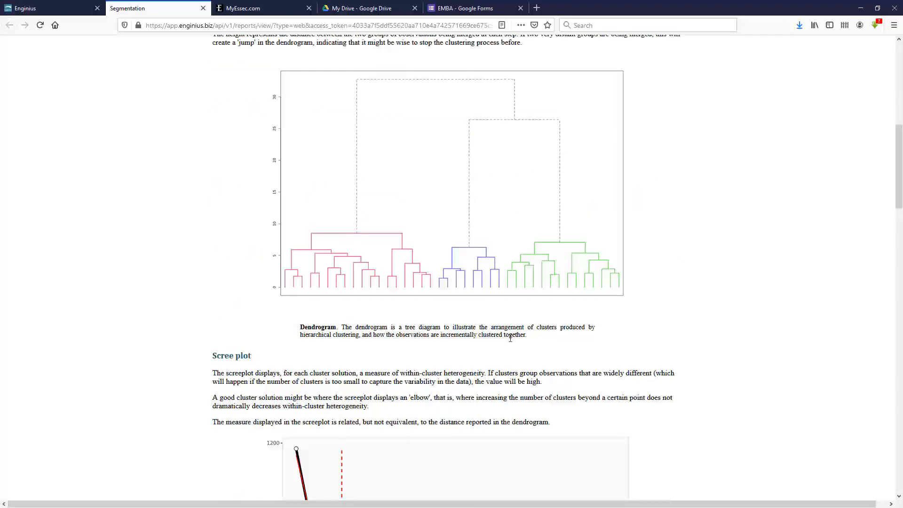
scroll(510, 338, "down", 2)
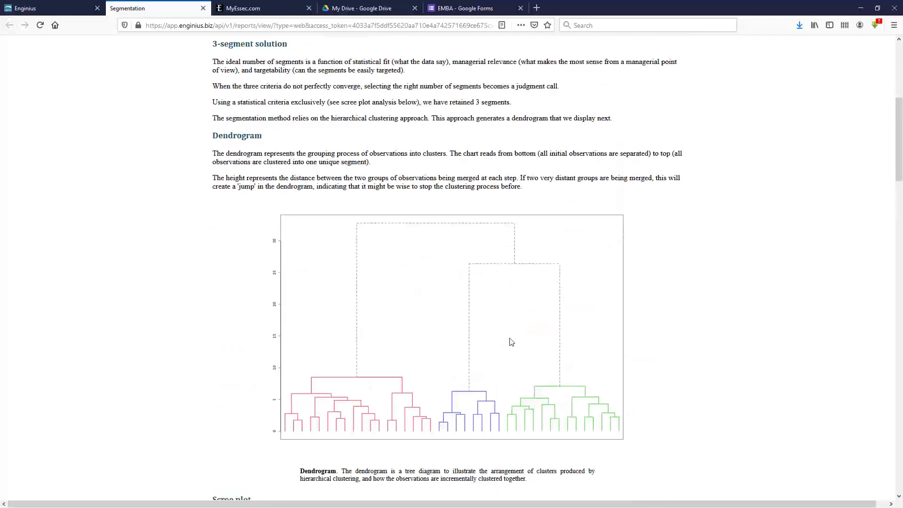
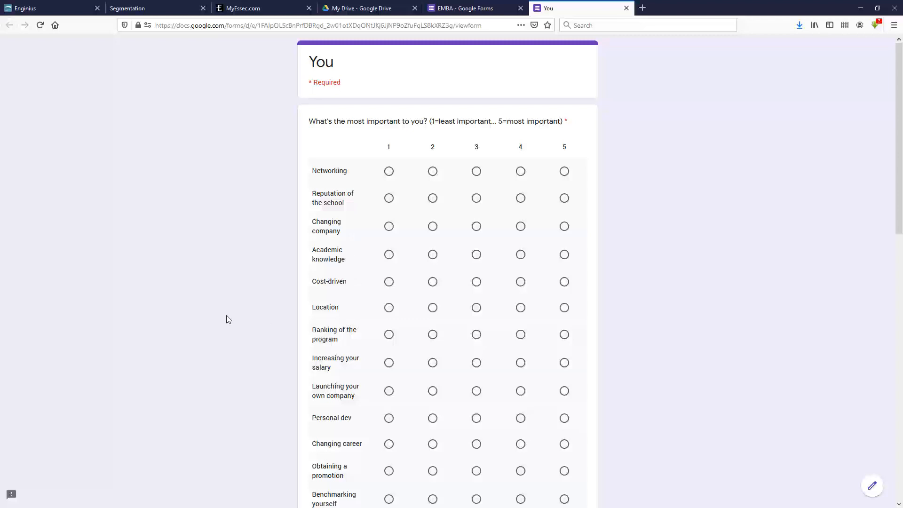
Review the survey form's importance-rating question and its questions on gender, residence, age and years of experience
scroll(228, 319, "down", 4)
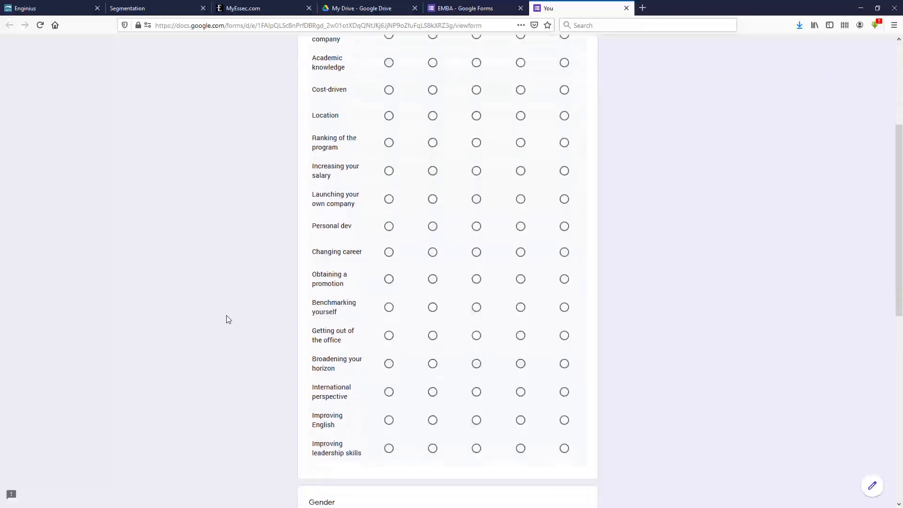
scroll(228, 319, "up", 1)
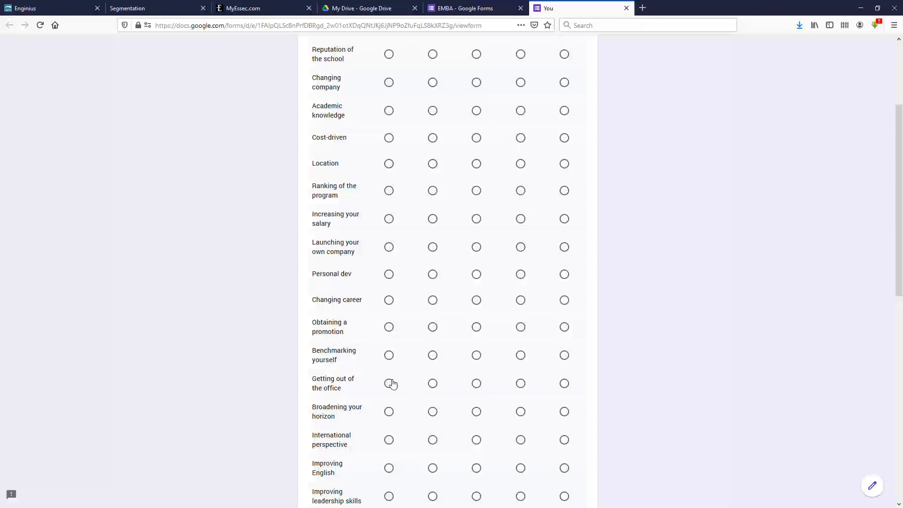
scroll(384, 363, "up", 3)
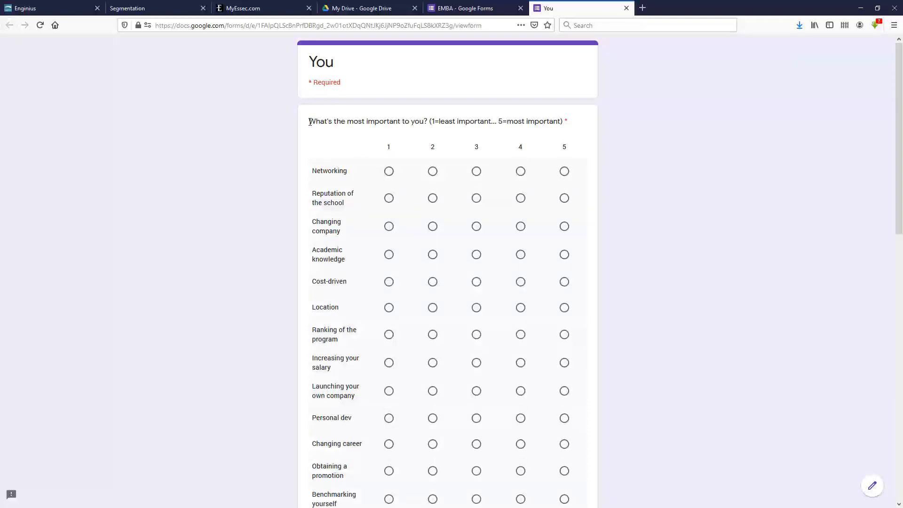
left_click_drag(310, 122, 427, 122)
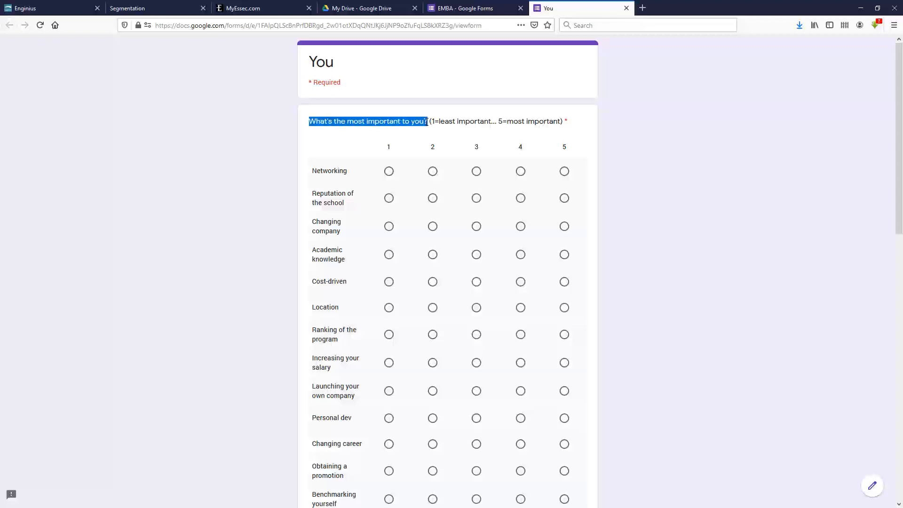
left_click(452, 145)
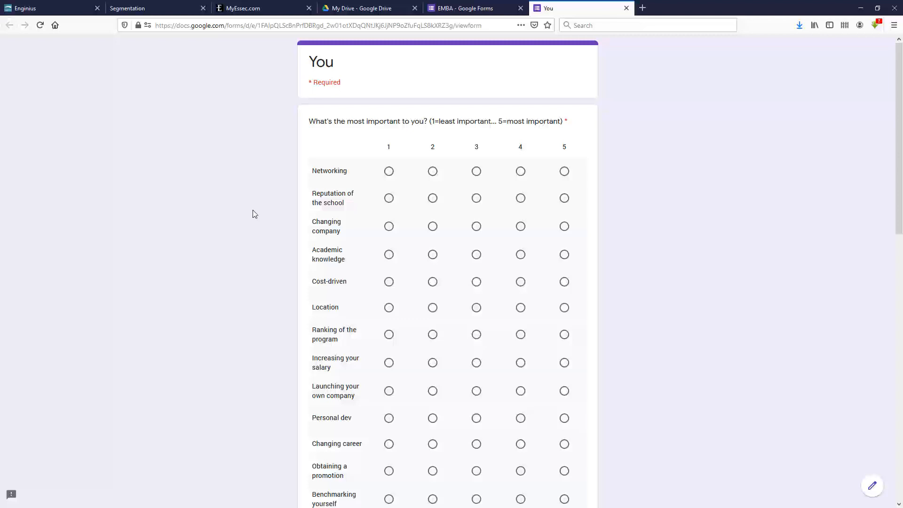
scroll(254, 214, "down", 10)
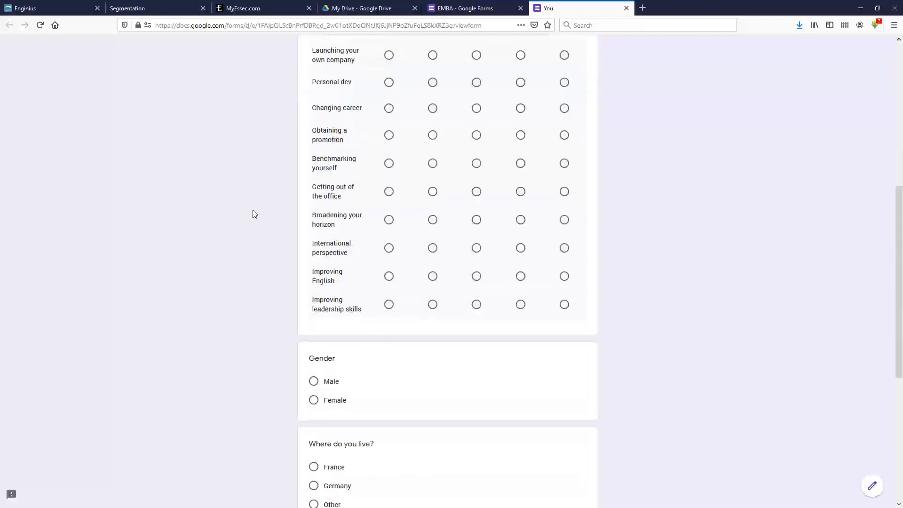
scroll(254, 214, "down", 2)
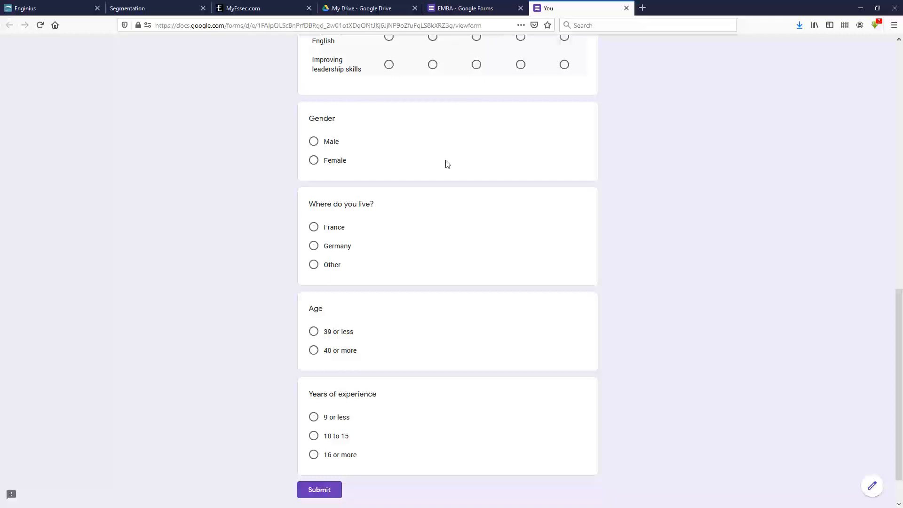
scroll(448, 163, "up", 15)
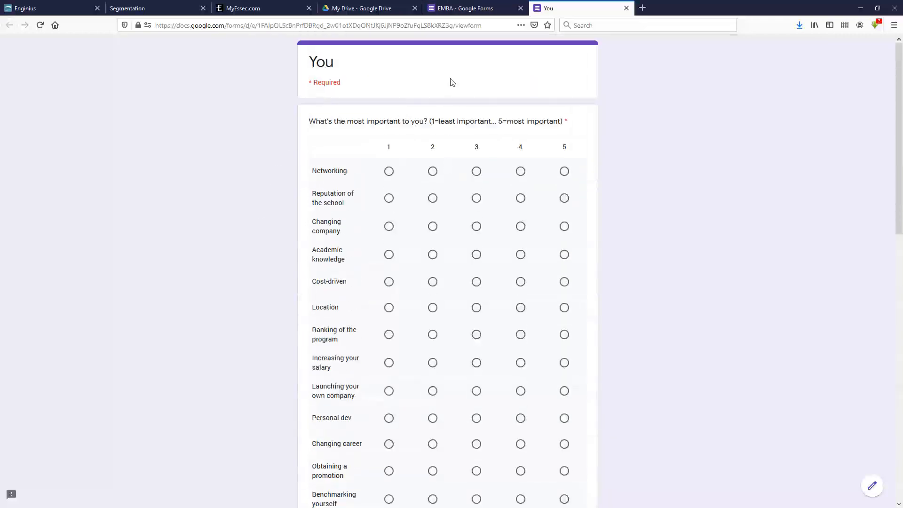
Generate a shortened link for sharing the EMBA form from its editor, then close the sending options
left_click(454, 10)
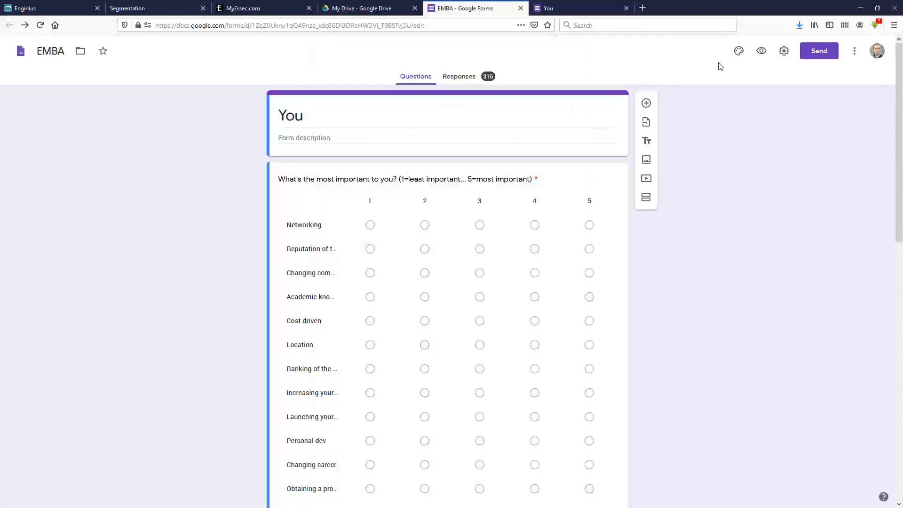
left_click(819, 55)
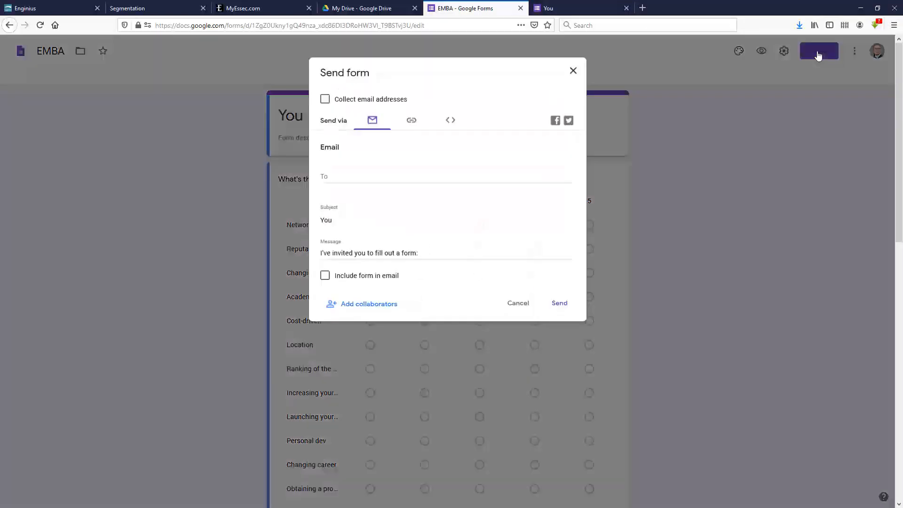
left_click(412, 122)
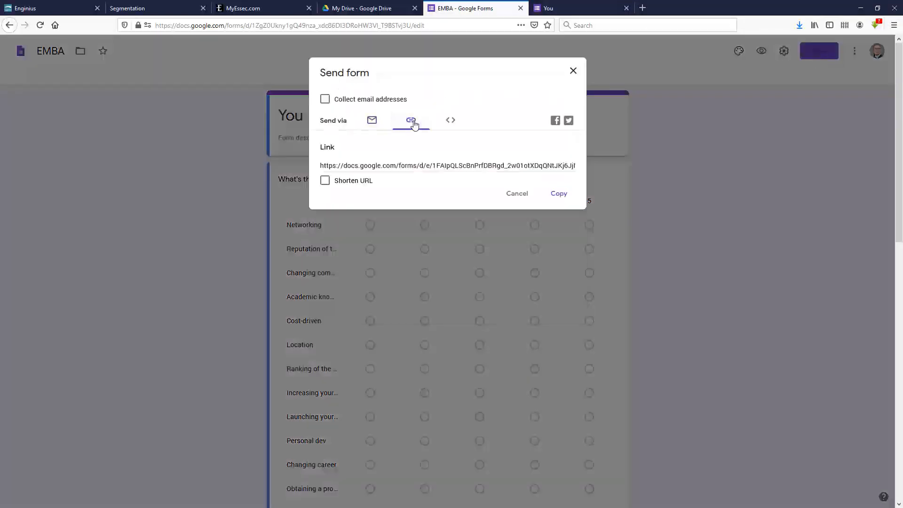
left_click(354, 183)
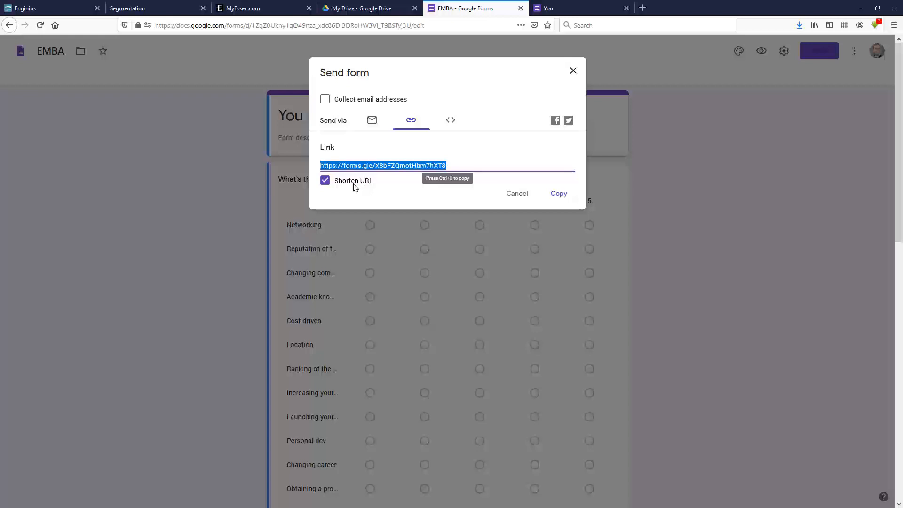
left_click(573, 71)
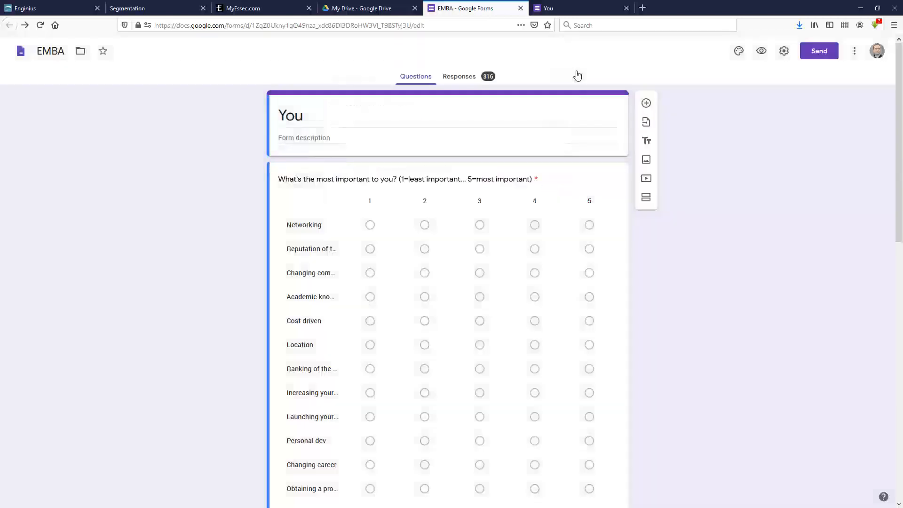
View the summary of the EMBA form's responses, including the importance ratings and gender charts
left_click(452, 81)
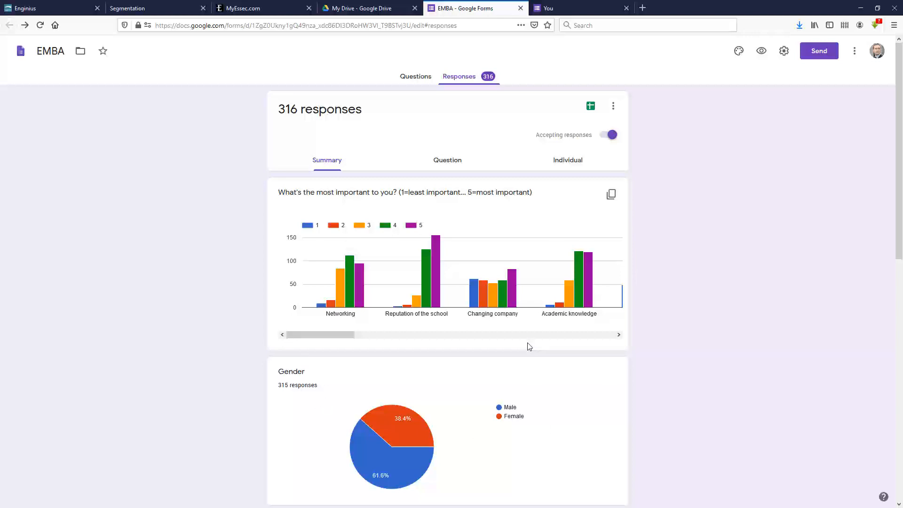
scroll(205, 314, "down", 3)
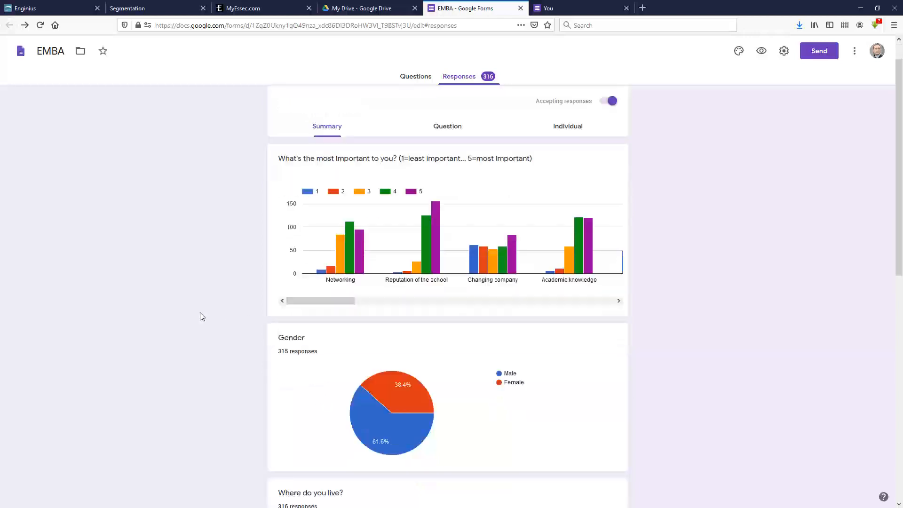
scroll(200, 313, "up", 3)
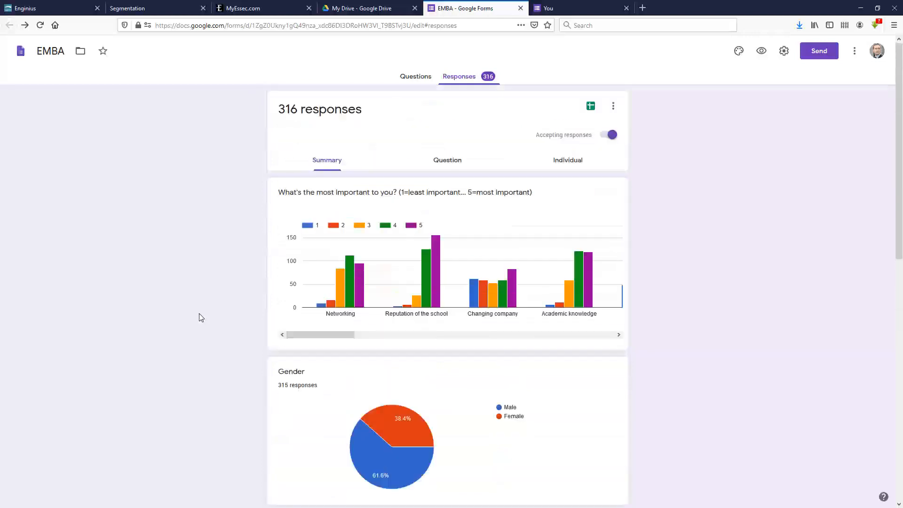
Open the form's responses as a Google Sheets spreadsheet and inspect the full header of the first importance-rating column
left_click(590, 107)
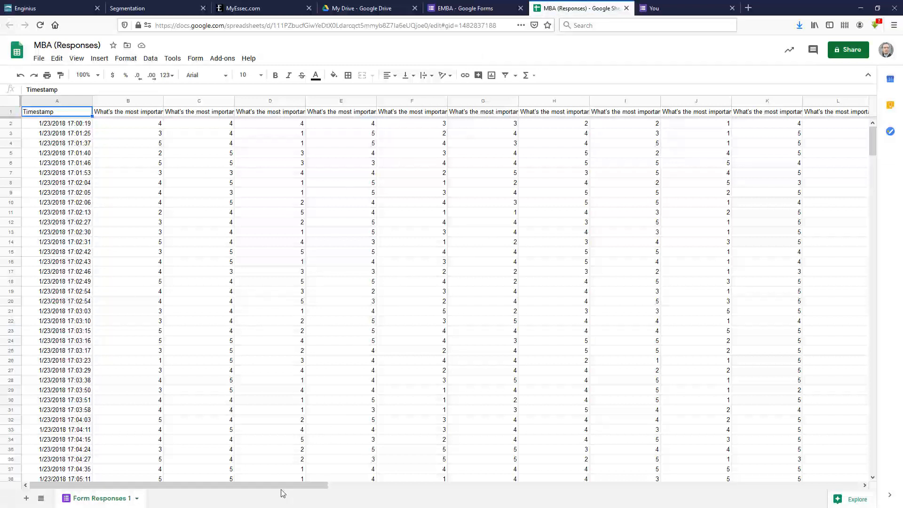
left_click_drag(288, 486, 229, 502)
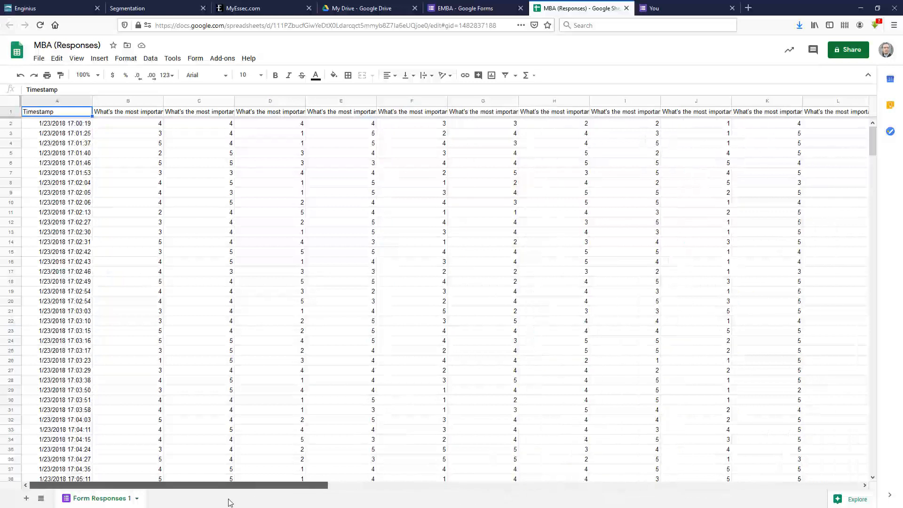
left_click(133, 115)
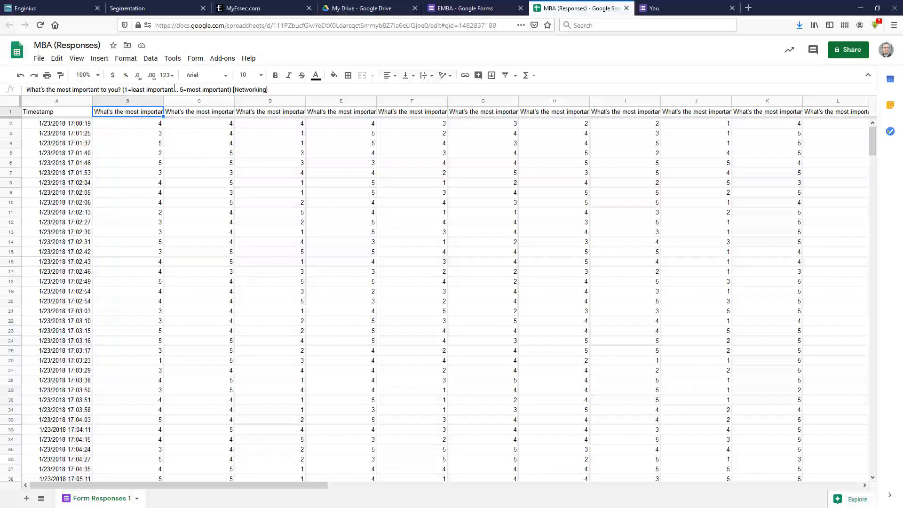
left_click(165, 190)
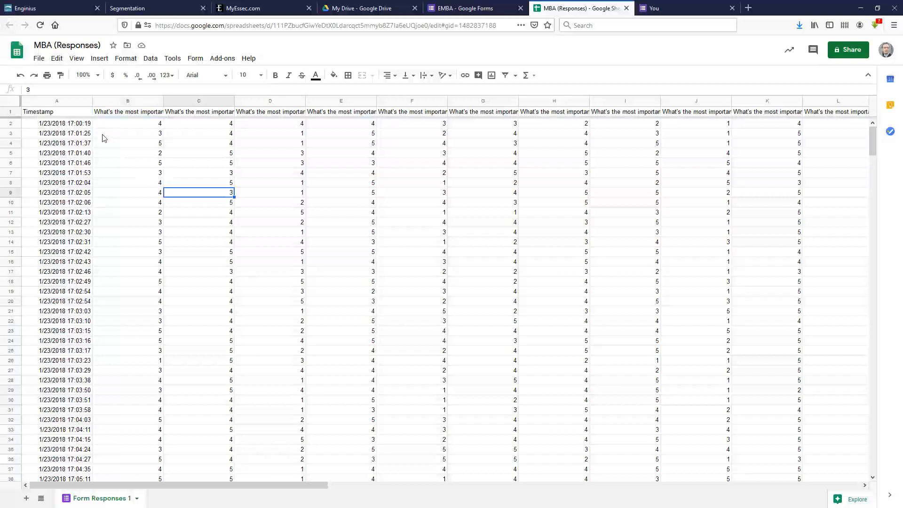
Download the responses spreadsheet as a Microsoft Excel (.xlsx) file, open it in Excel and enable editing
left_click(39, 59)
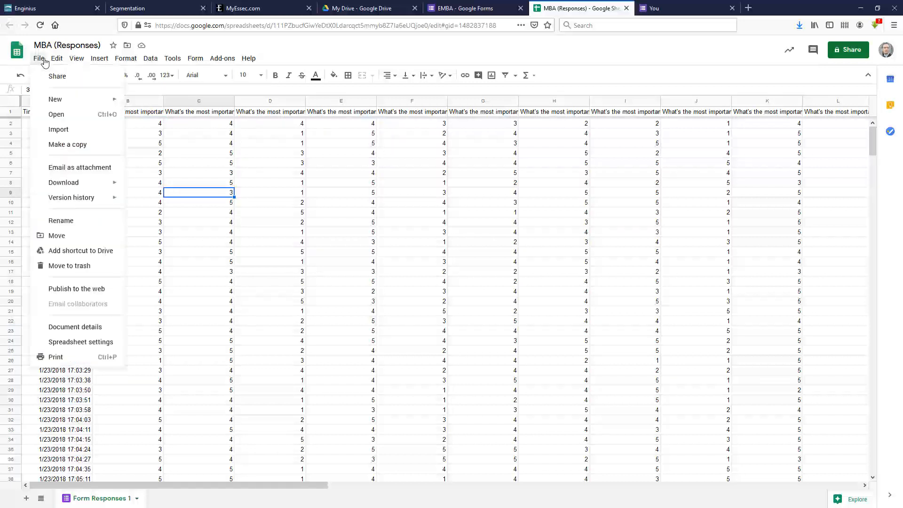
mouse_move(67, 190)
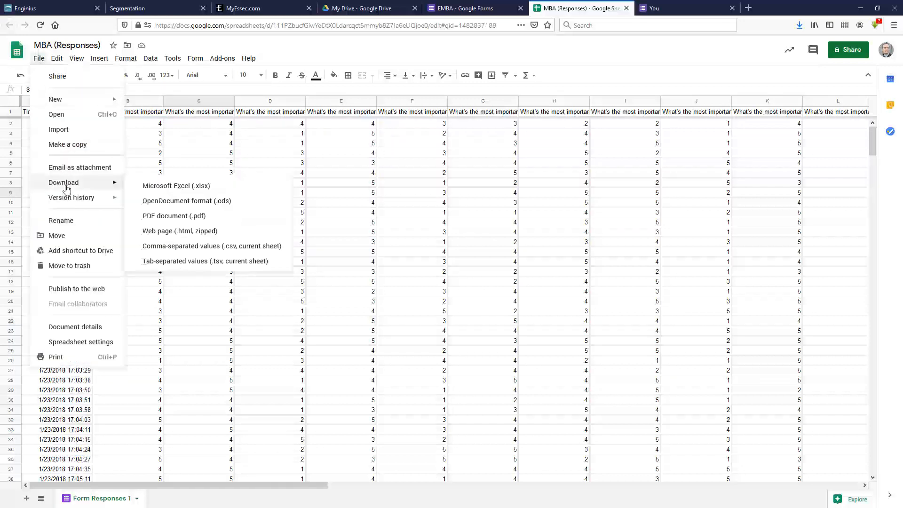
left_click(143, 187)
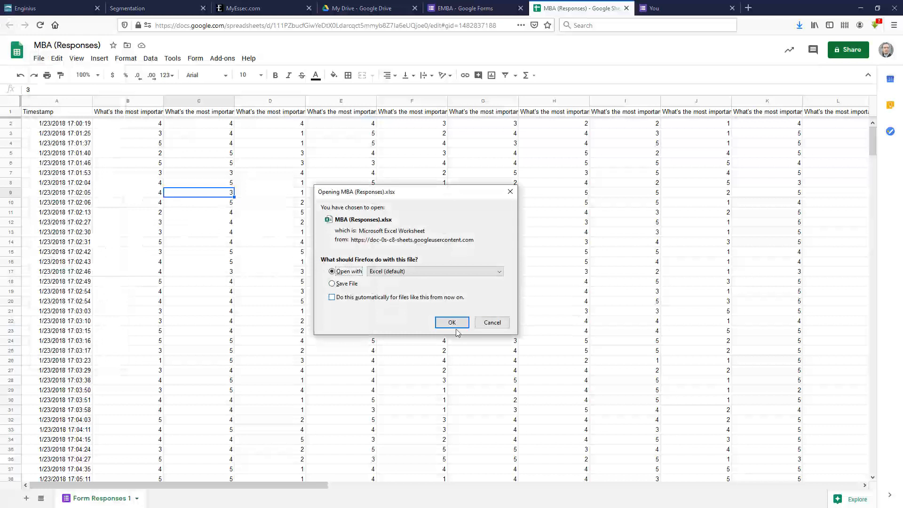
left_click(451, 323)
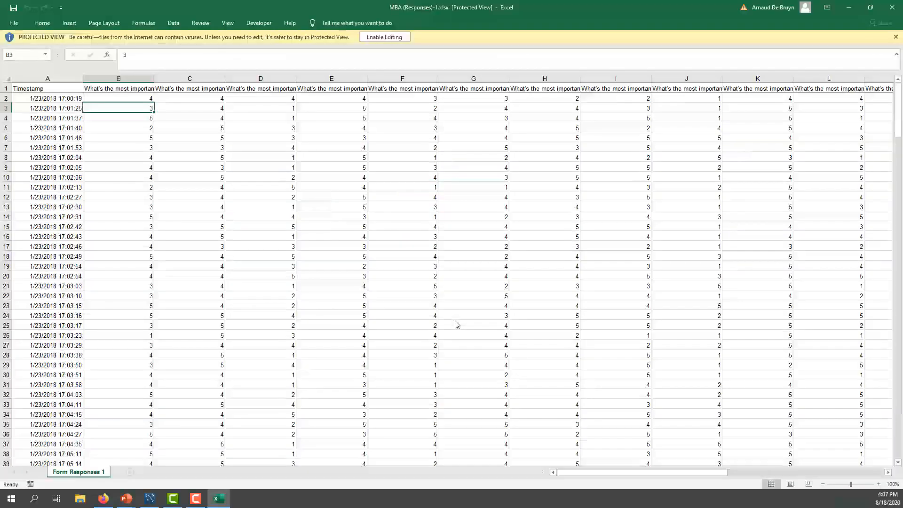
left_click(400, 37)
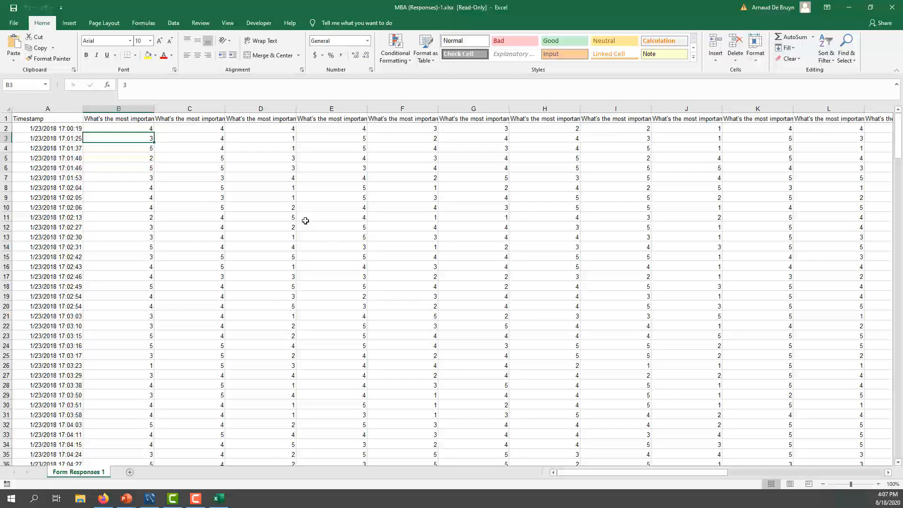
Replace all occurrences of "What's the most important to you? (1=least important... 5=most important) [" in the column headers with nothing
left_click(130, 118)
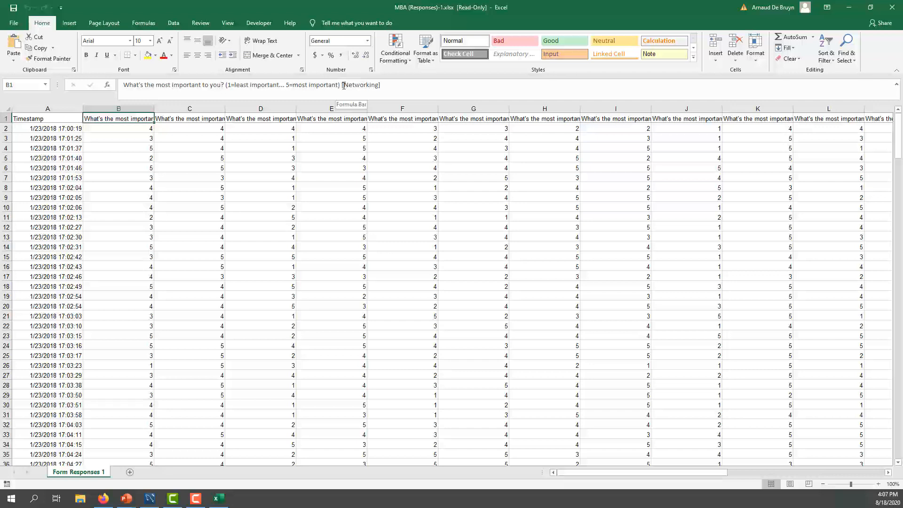
left_click_drag(343, 85, 124, 85)
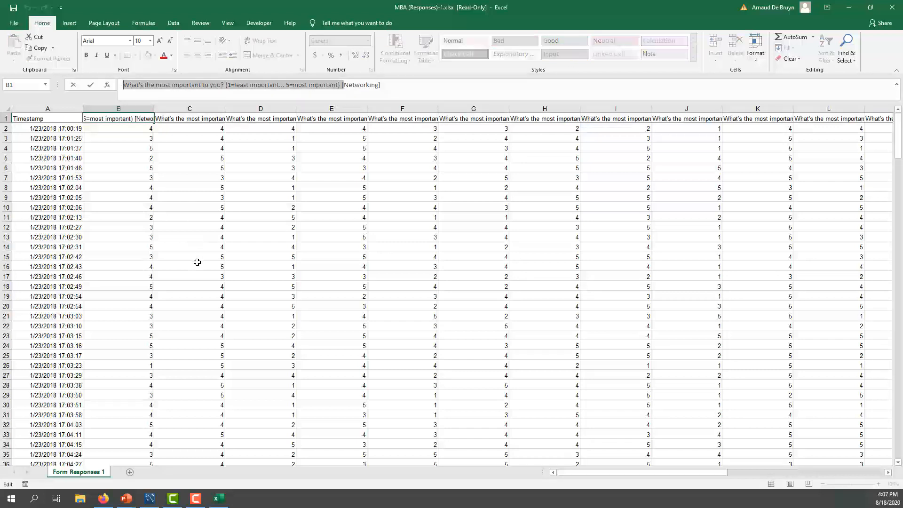
key("ctrl+c")
left_click(846, 47)
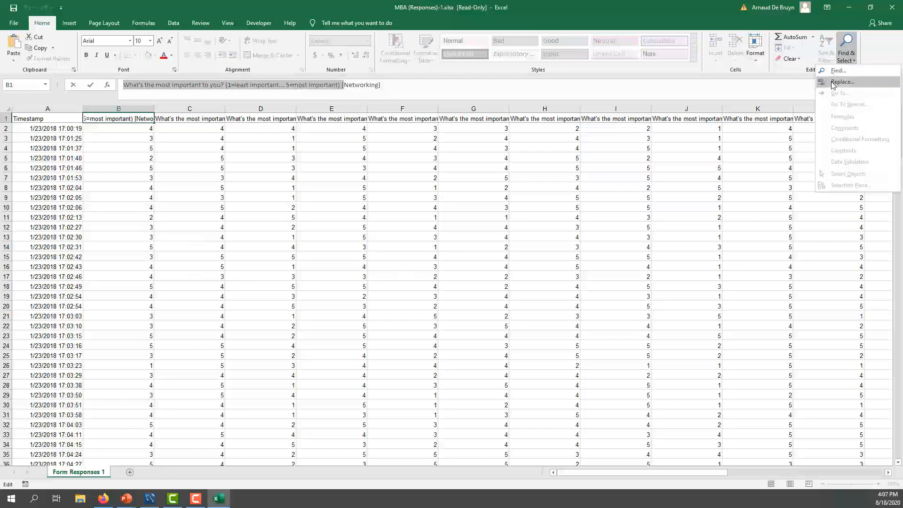
left_click(833, 83)
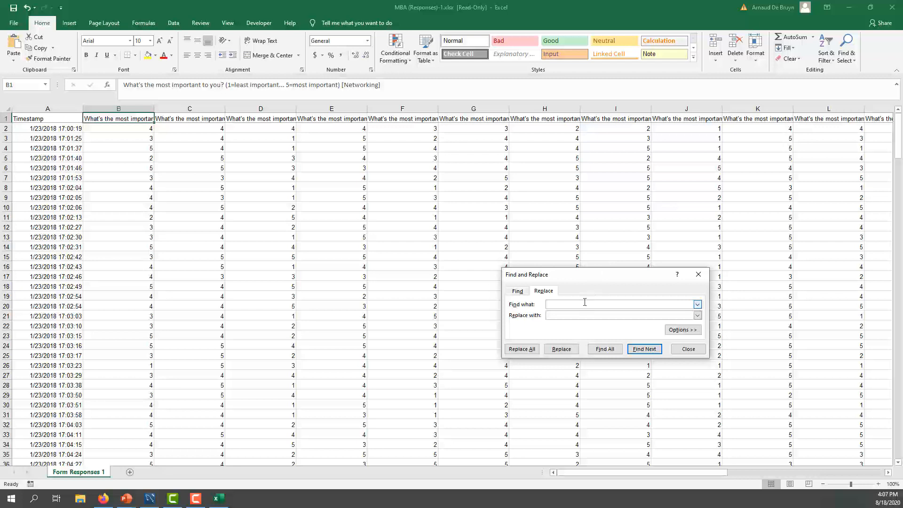
key("ctrl+v")
left_click(577, 315)
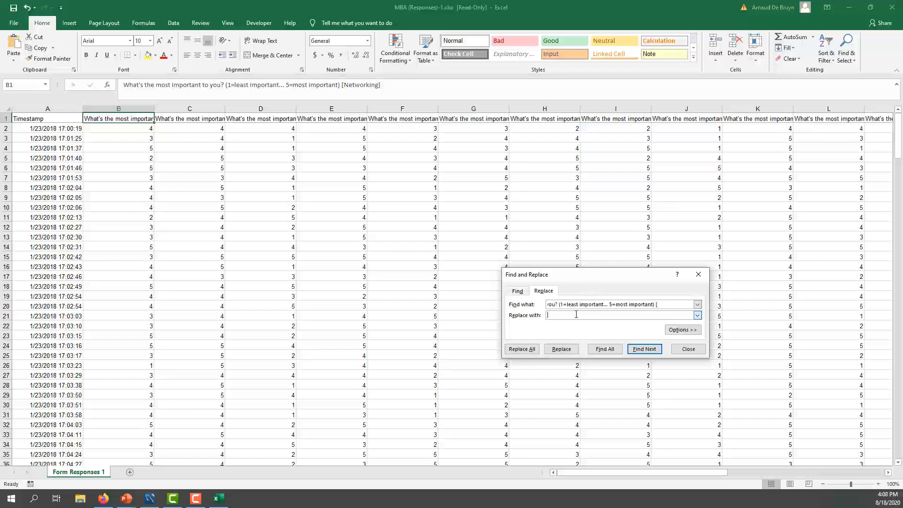
left_click(561, 349)
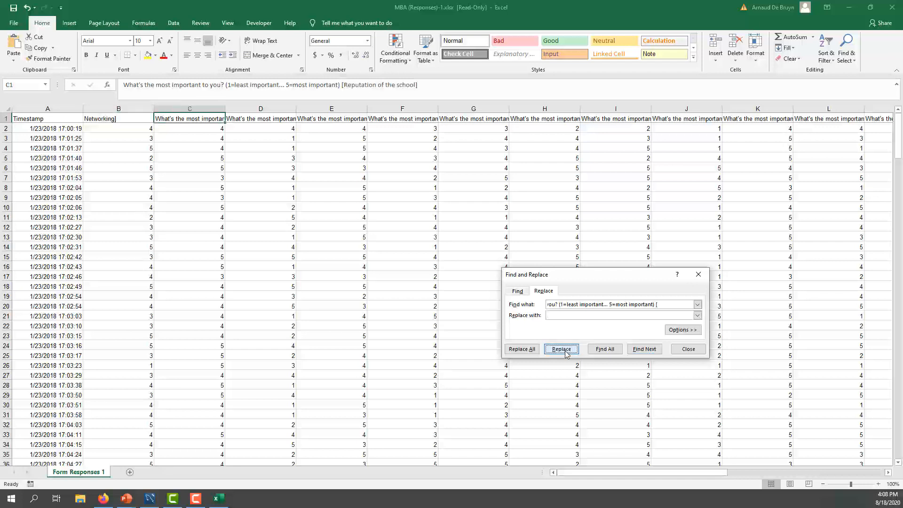
left_click(522, 349)
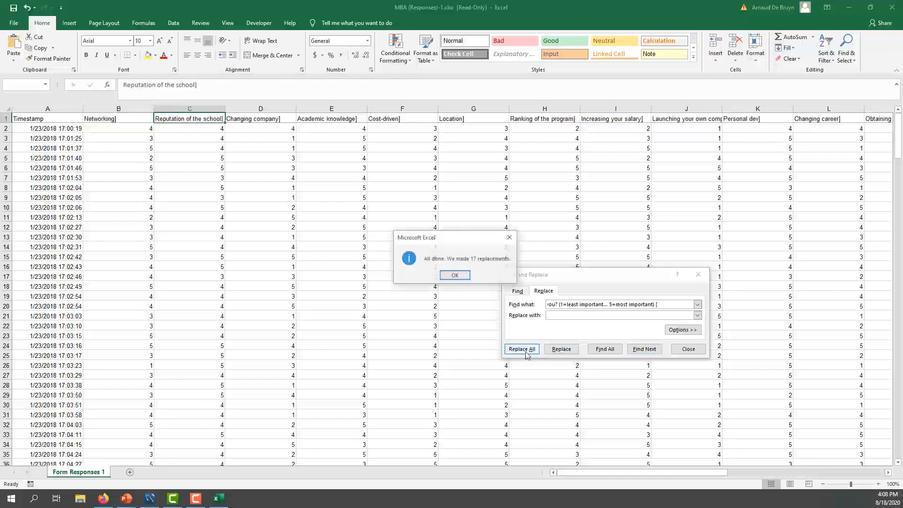
left_click(465, 276)
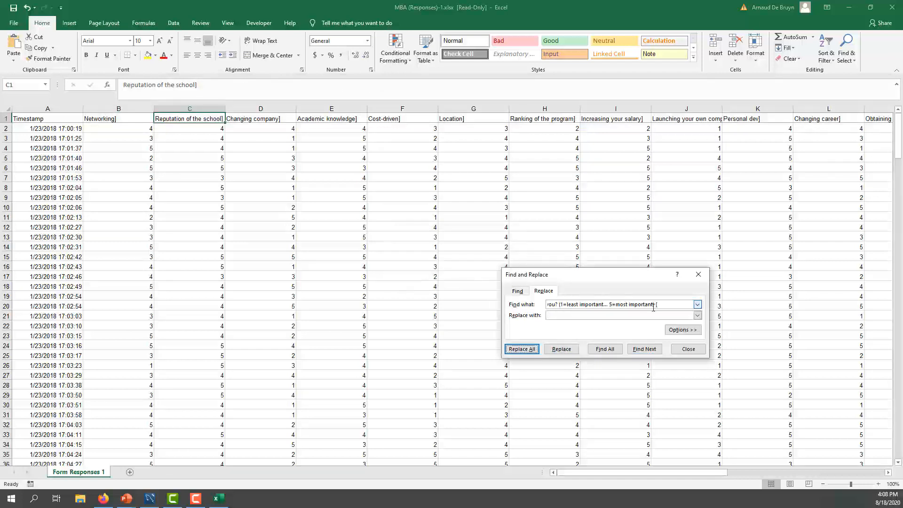
Remove every closing bracket "]" from the column headers with Find and Replace, then close the dialog
left_click_drag(668, 305, 512, 303)
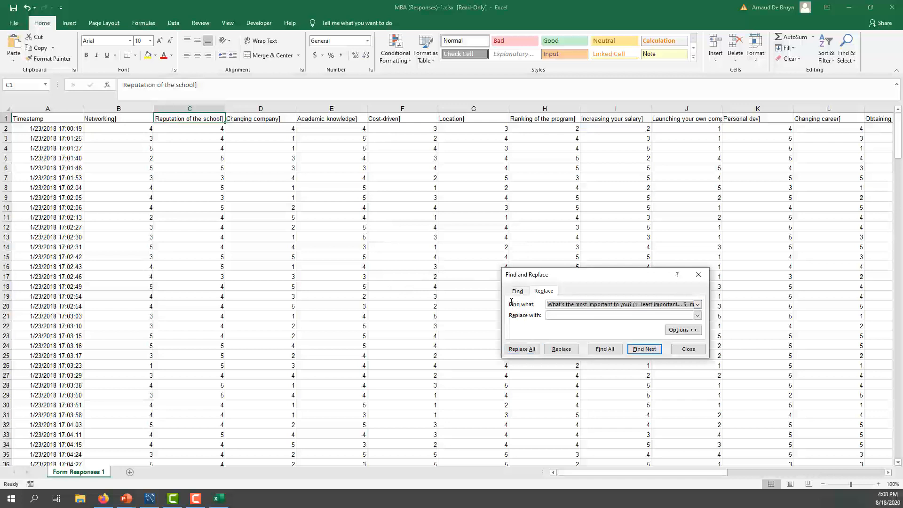
type("]")
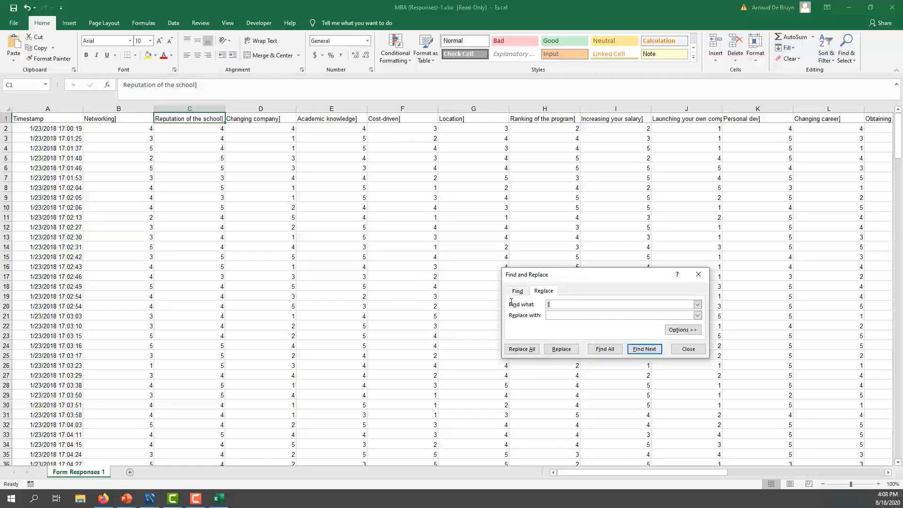
left_click(522, 349)
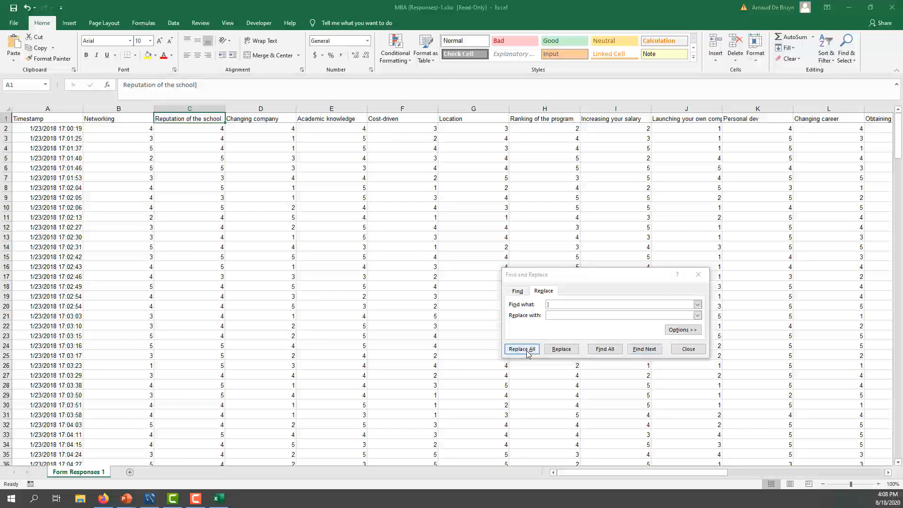
left_click(463, 277)
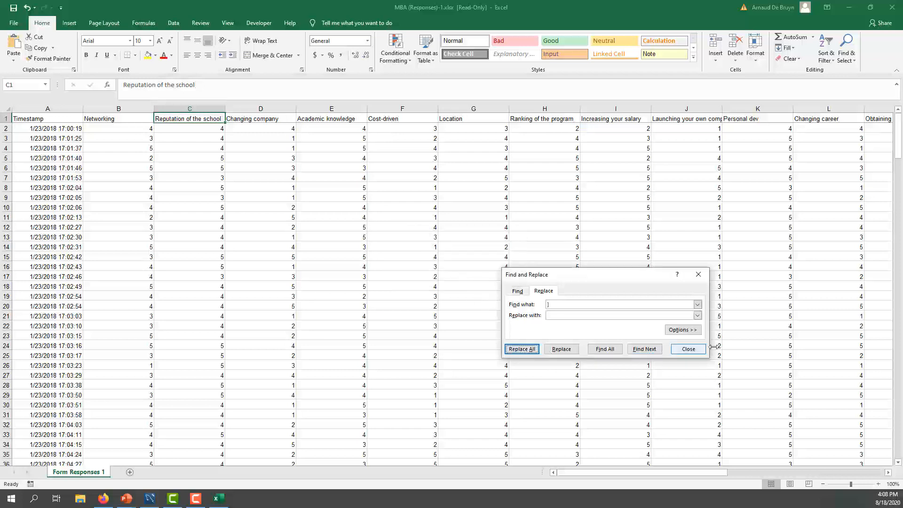
left_click(688, 350)
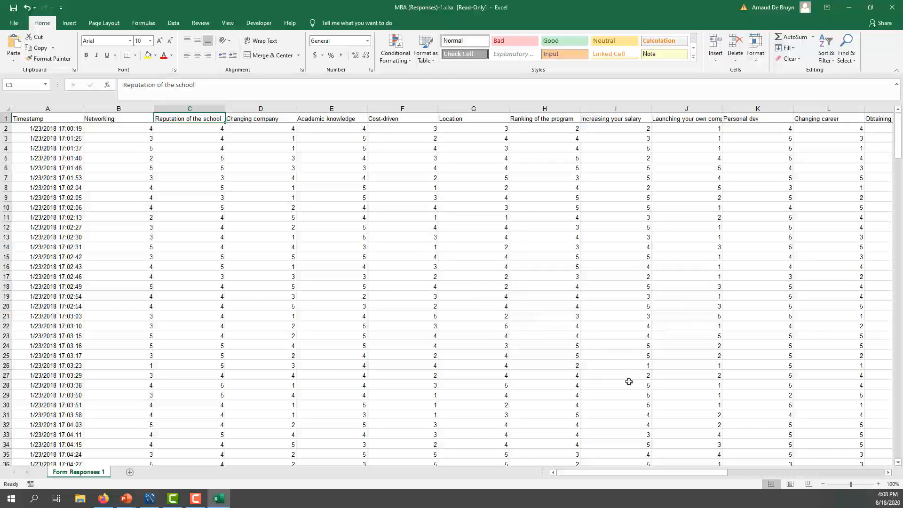
Narrow all of the sheet's columns to the same width so the gender, residence and age columns fit in view
left_click(6, 108)
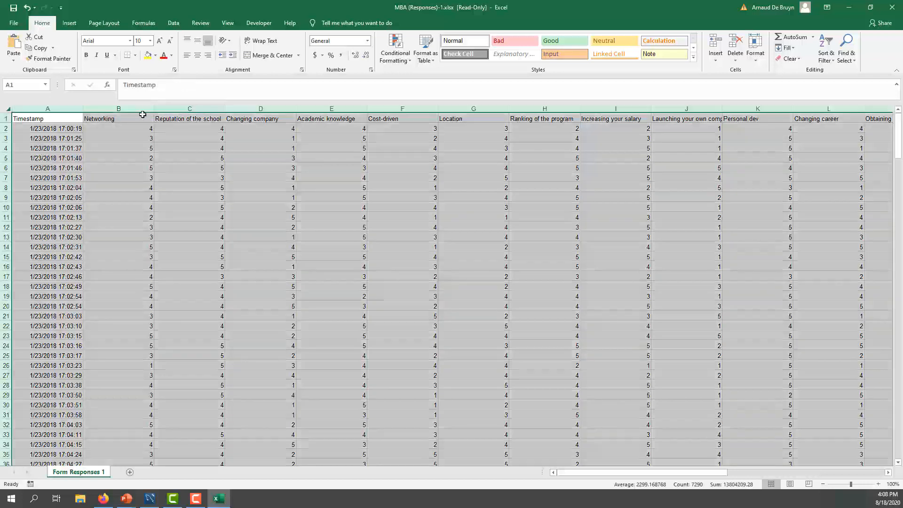
left_click_drag(153, 109, 123, 110)
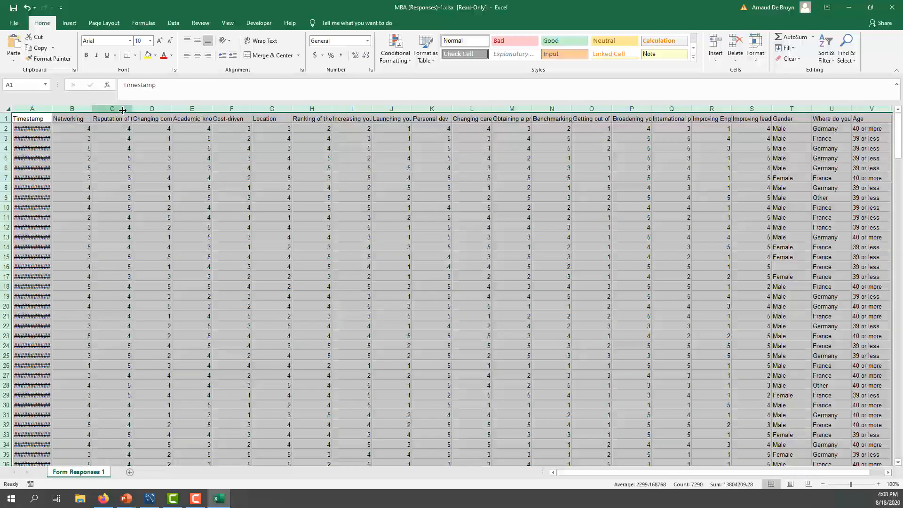
left_click(108, 261)
Rename the Timestamp header in cell A1 to Id
left_click(40, 118)
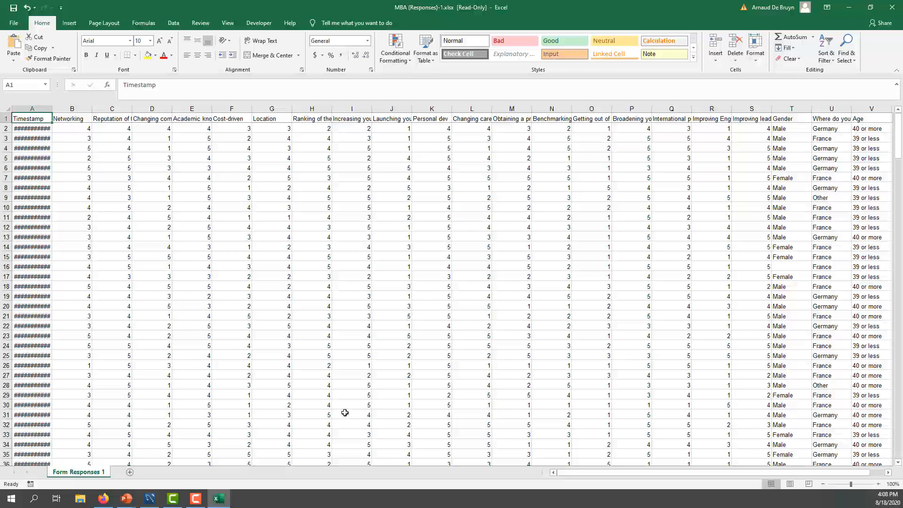
type("Id")
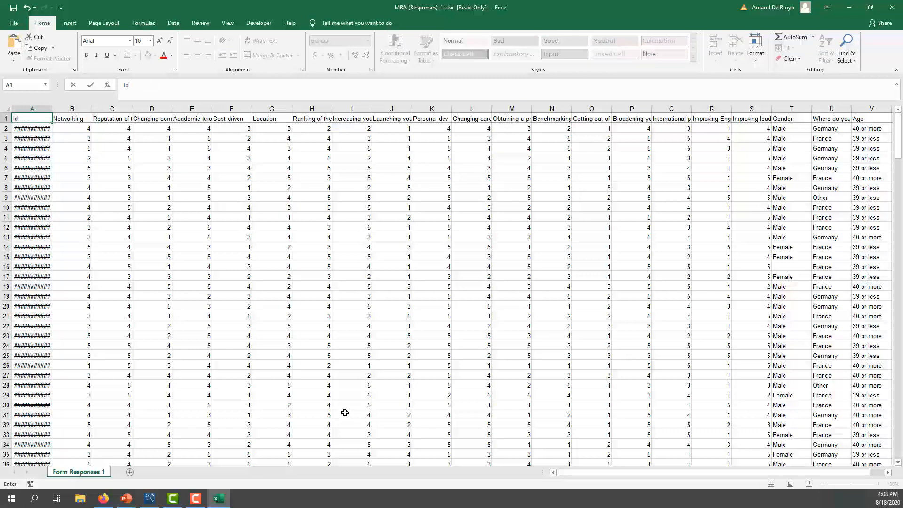
key("Return")
Give cell A2 the plain number format of the neighbouring Networking cell and set its value to 1
key("Right")
key("ctrl+c")
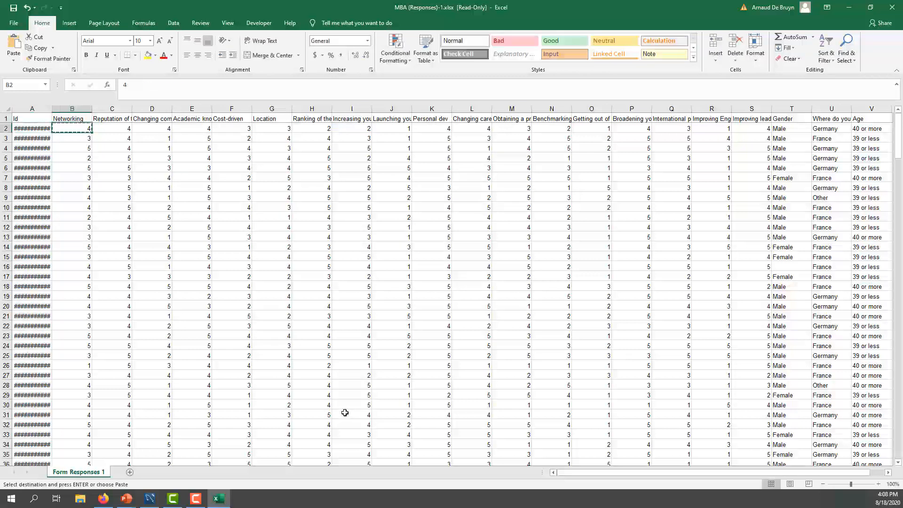
key("Left")
key("ctrl+v")
type("1")
key("Return")
key("Up")
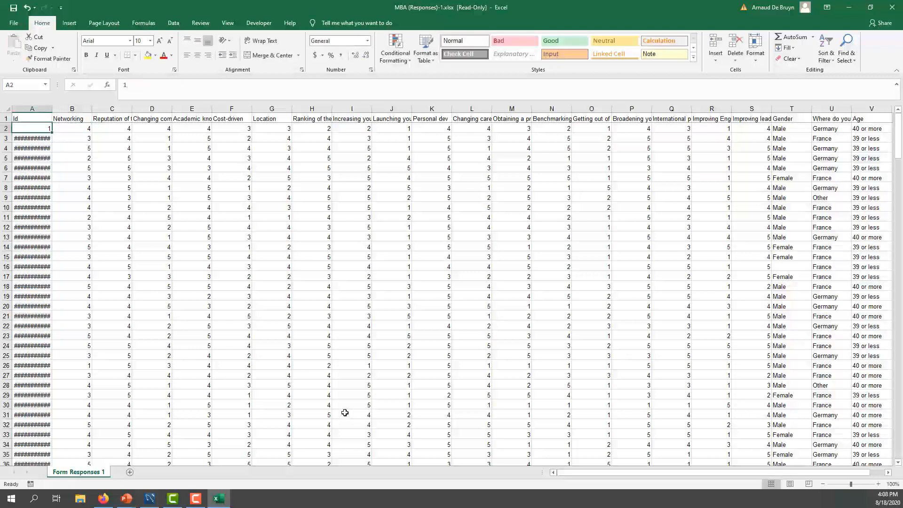
Copy cell A2 over the timestamp in A3, then enter the formula =A2+1 there
key("ctrl+c")
key("Down")
key("Delete")
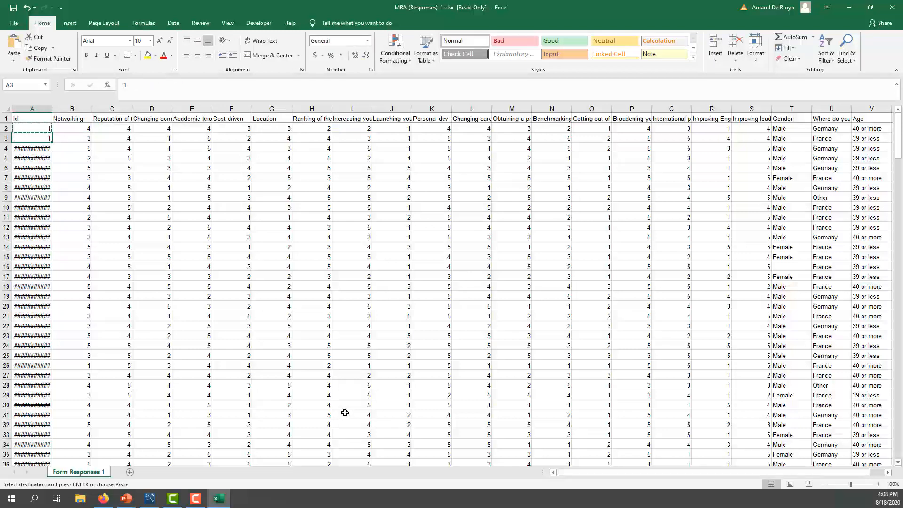
type("=")
key("Up")
type("+1")
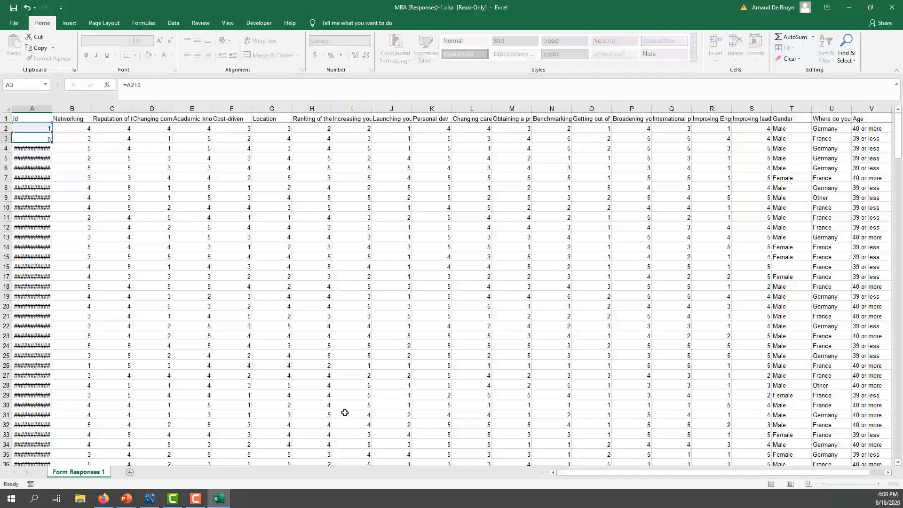
key("Return")
key("Up")
Copy the A3 formula down the rest of the Id column to number every respondent, and return to the header row
key("ctrl+c")
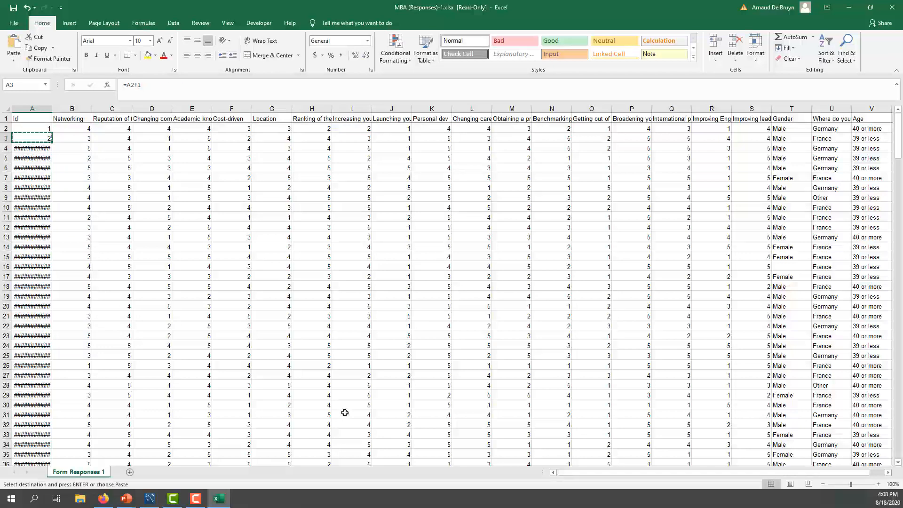
key("ctrl+shift+Down")
key("ctrl+v")
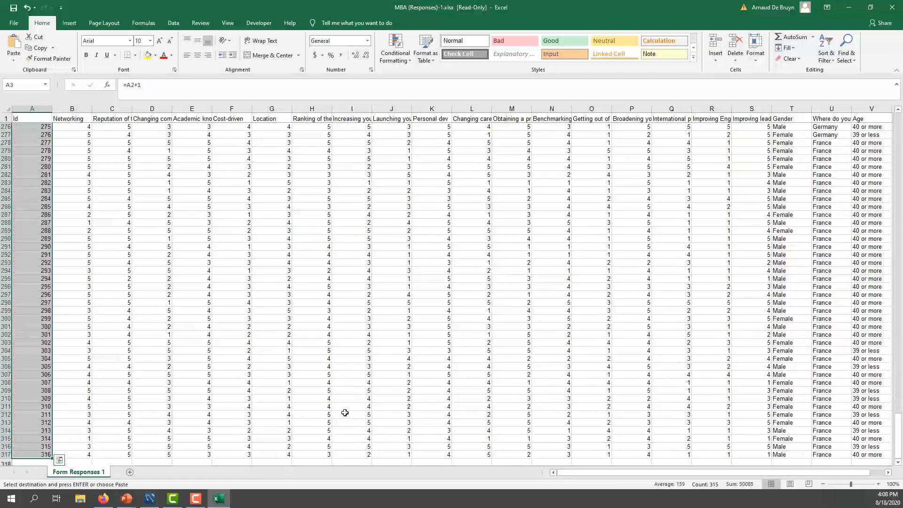
key("Down")
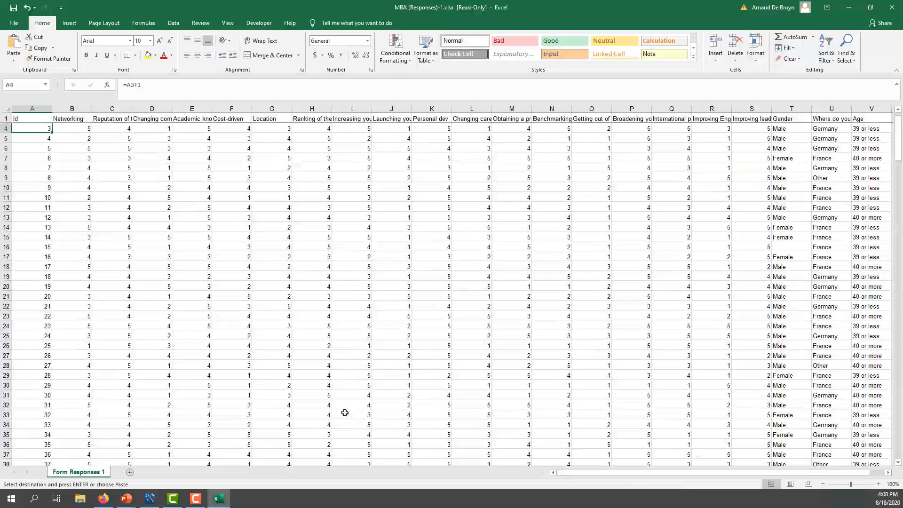
key("ctrl+Up")
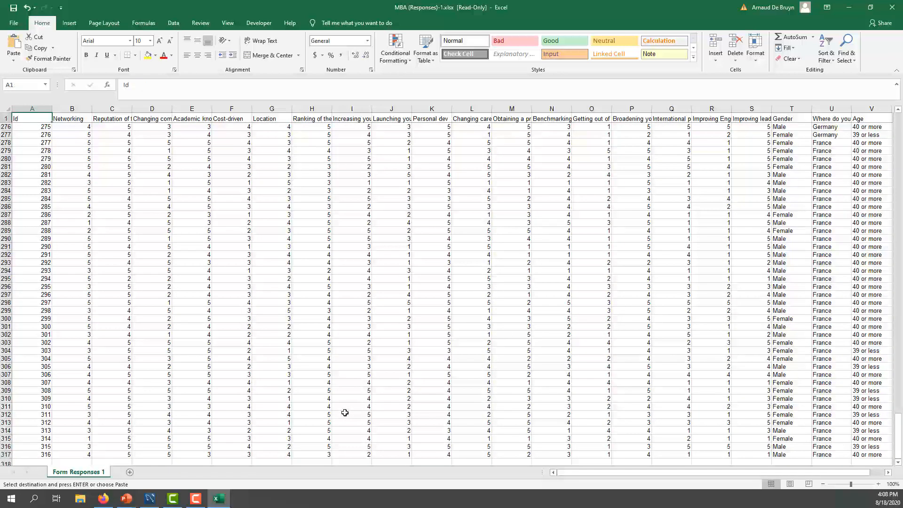
scroll(345, 413, "up", 20)
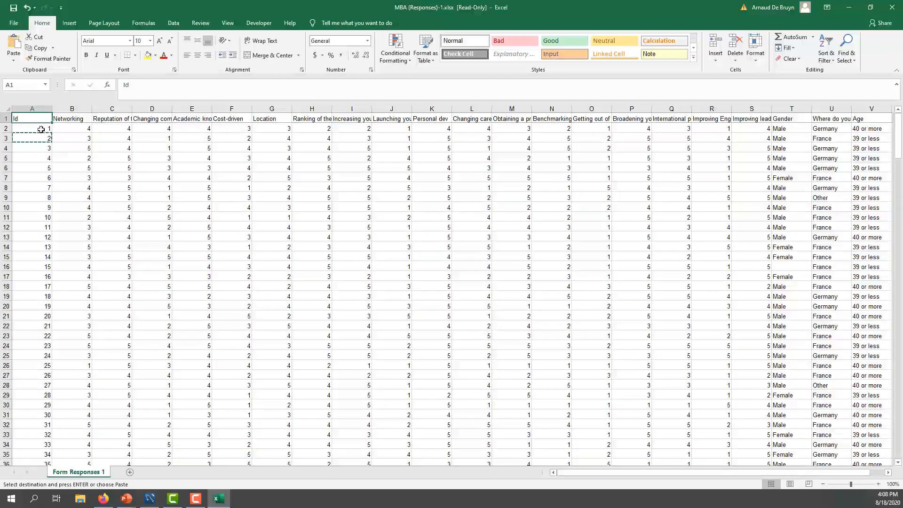
Replace the formulas in the Id column with fixed values by pasting the copied column over itself as values, and check a few cells
left_click(34, 107)
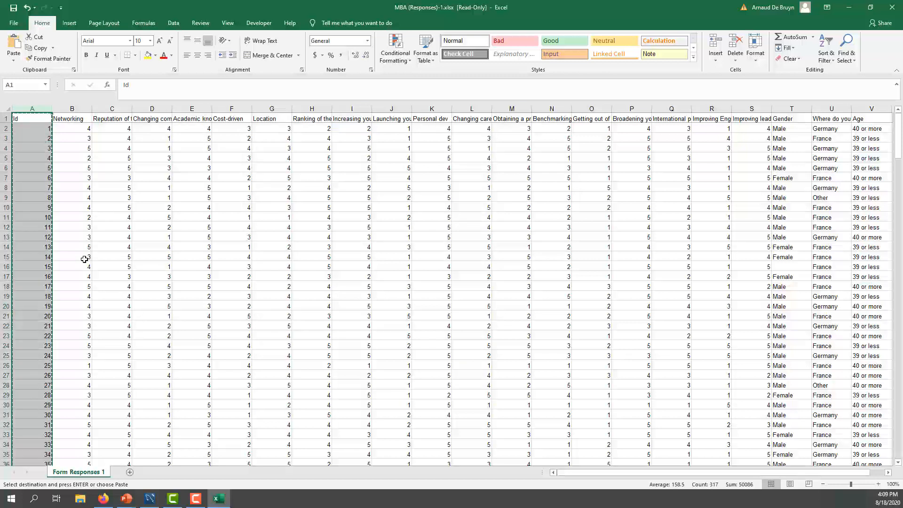
left_click(14, 58)
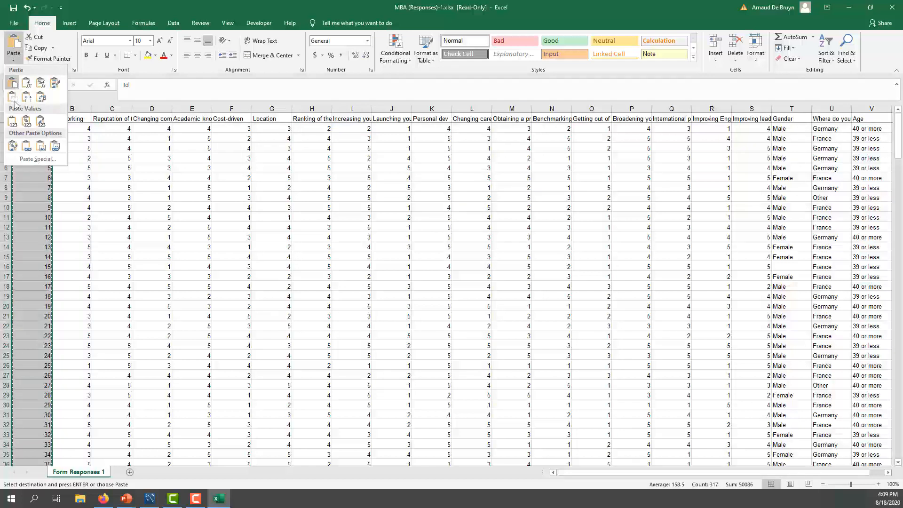
left_click(14, 120)
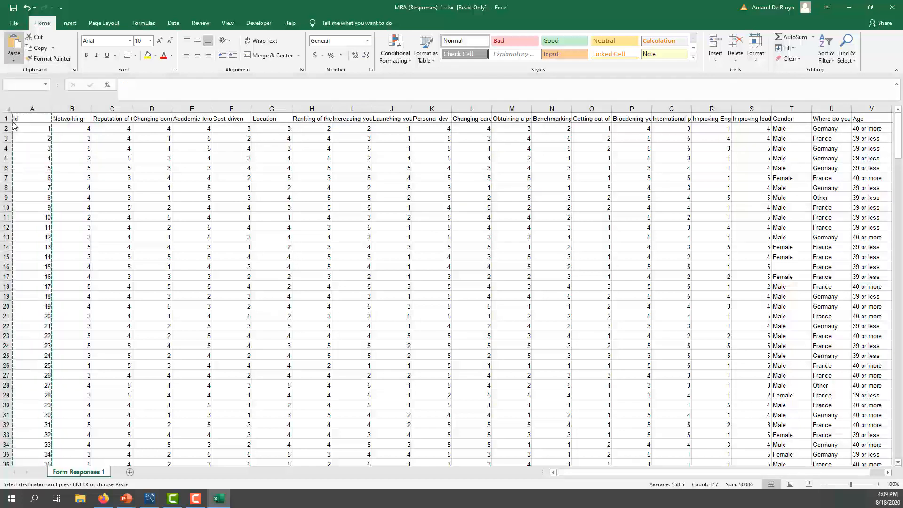
left_click(35, 220)
left_click(37, 187)
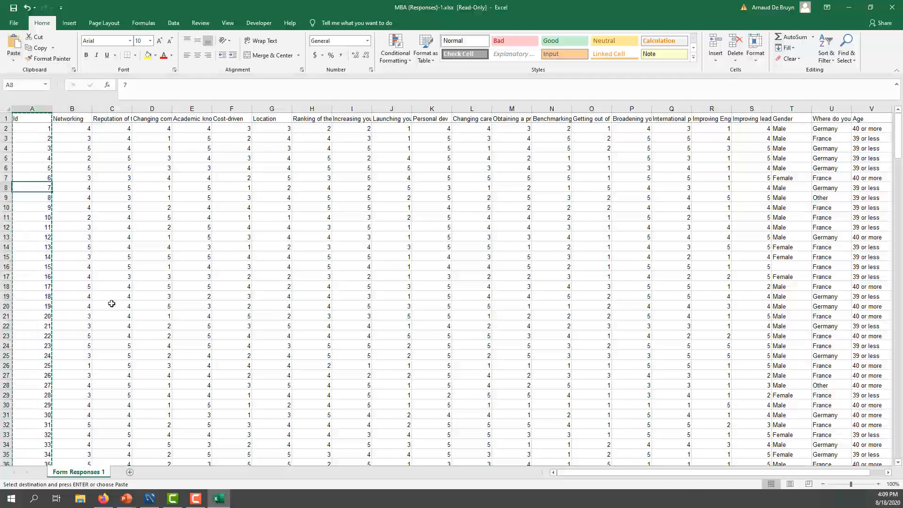
left_click(25, 237)
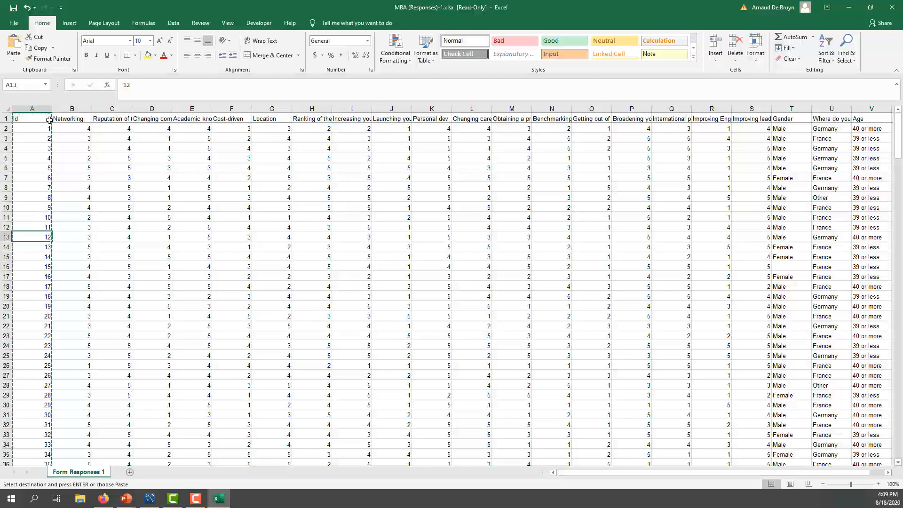
Insert two blank columns before the Gender column to separate the rating questions from the demographic questions
left_click_drag(38, 108, 752, 102)
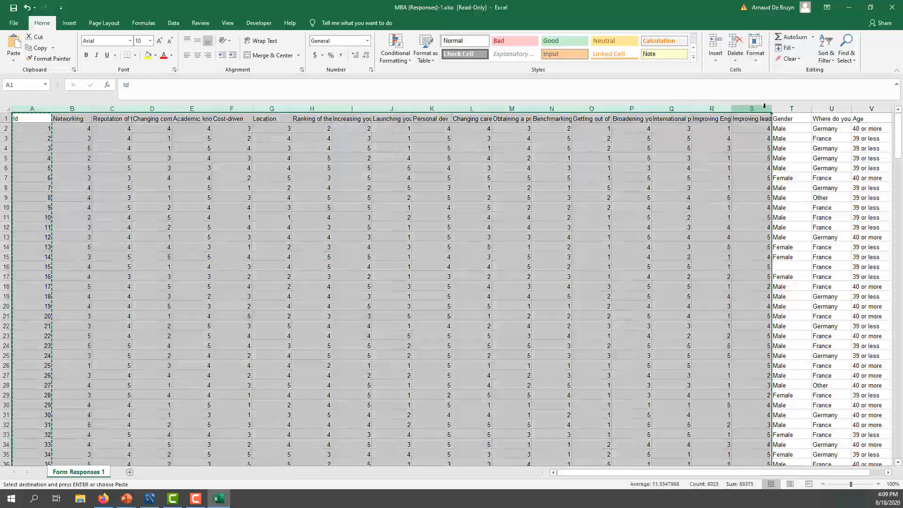
left_click_drag(791, 108, 850, 108)
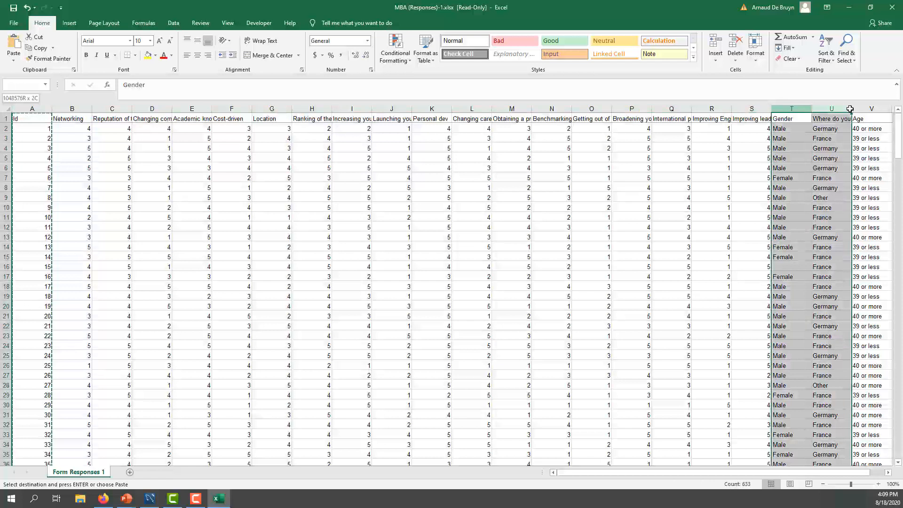
left_click(790, 121)
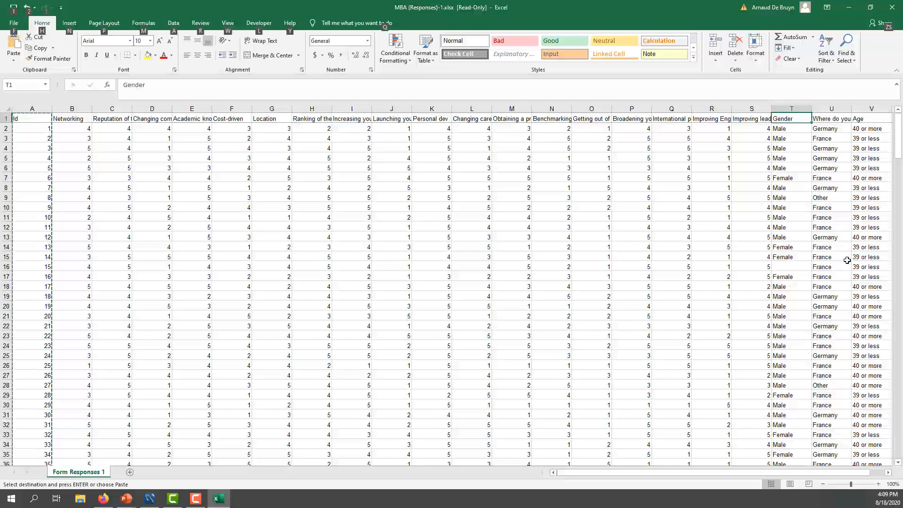
key("alt+i")
key("c")
key("alt+i")
key("c")
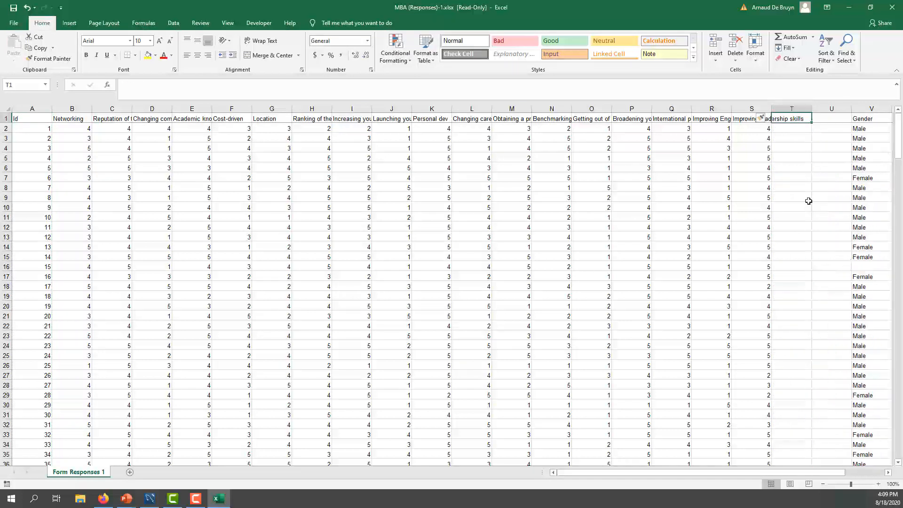
Copy the Id column into blank column U, directly before the Gender column
left_click(27, 107)
key("ctrl+c")
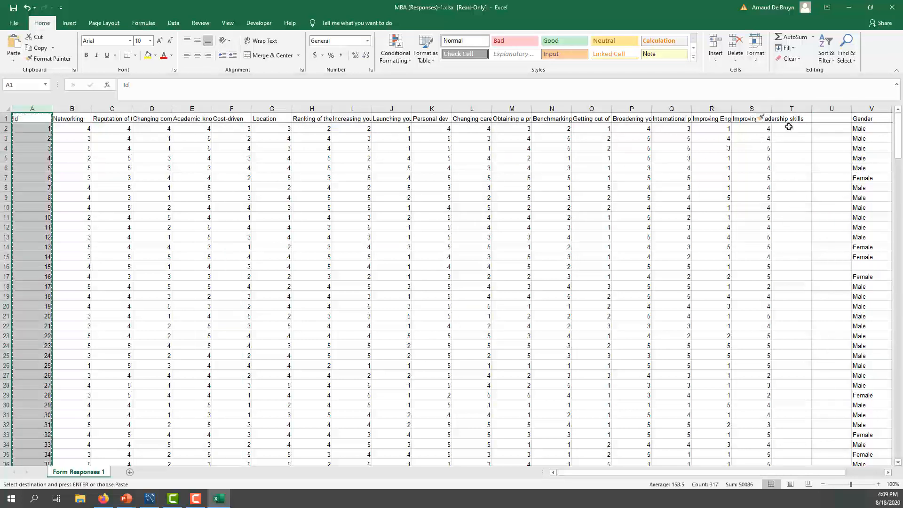
left_click(829, 120)
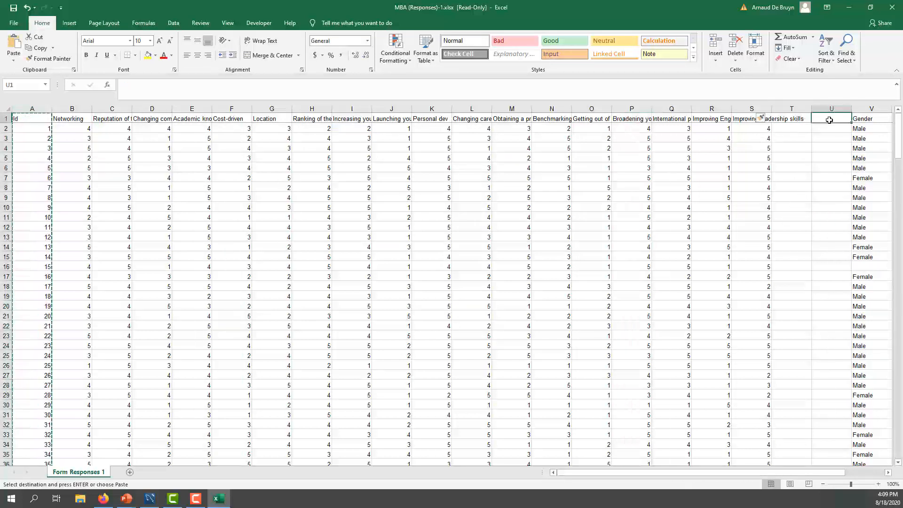
key("ctrl+v")
left_click(808, 260)
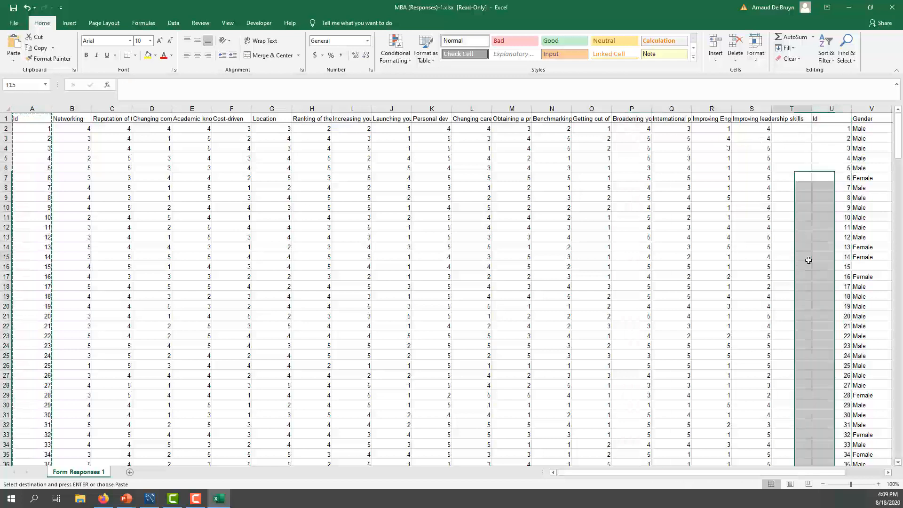
Move the demographic table from Id through Years of experience, U1:Y317, to cell A320 below the ratings table
left_click(823, 118)
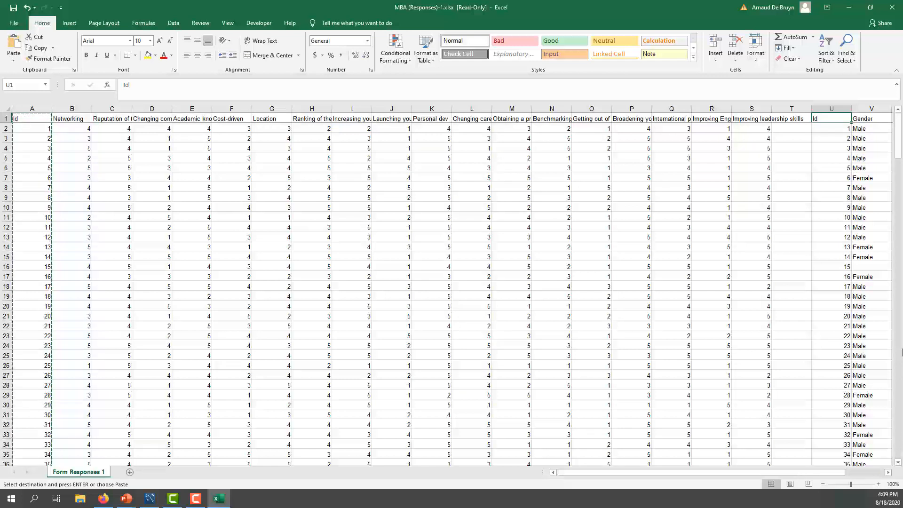
key("ctrl+shift+Down")
key("shift+Right")
key("shift+Right")
key("shift+Right")
key("shift+Right")
key("shift+Right")
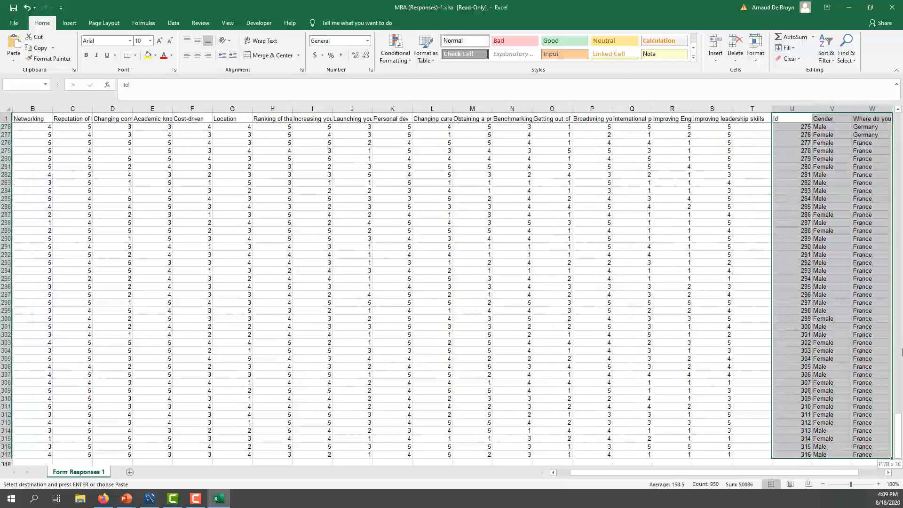
key("shift+Left")
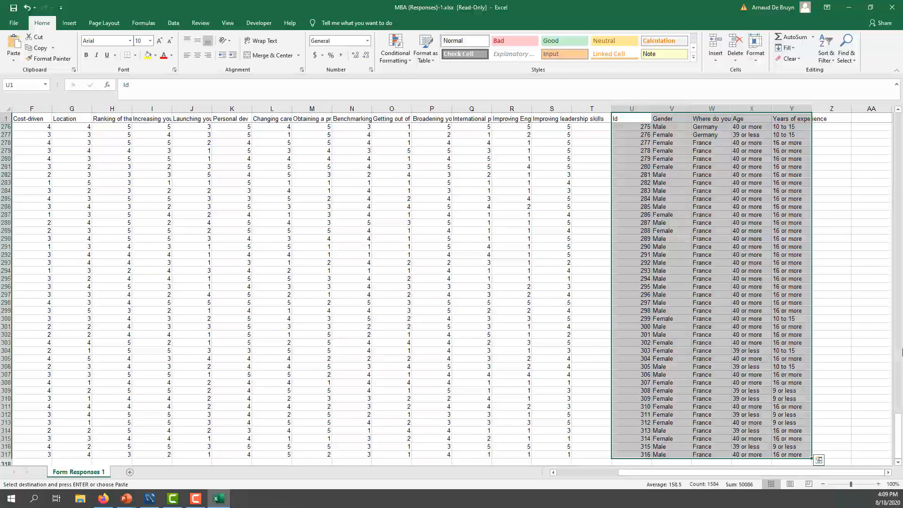
left_click(59, 444)
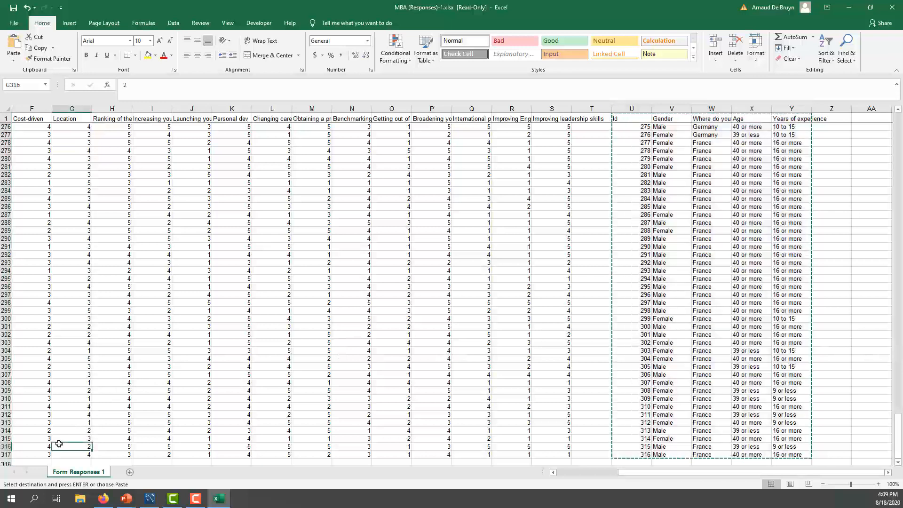
key("Home")
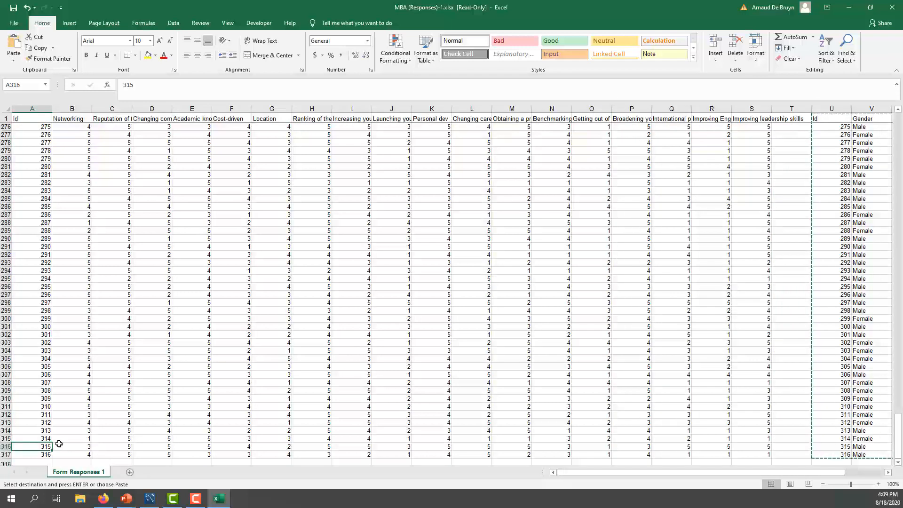
key("Down")
key("Down")
key("Down")
key("Down")
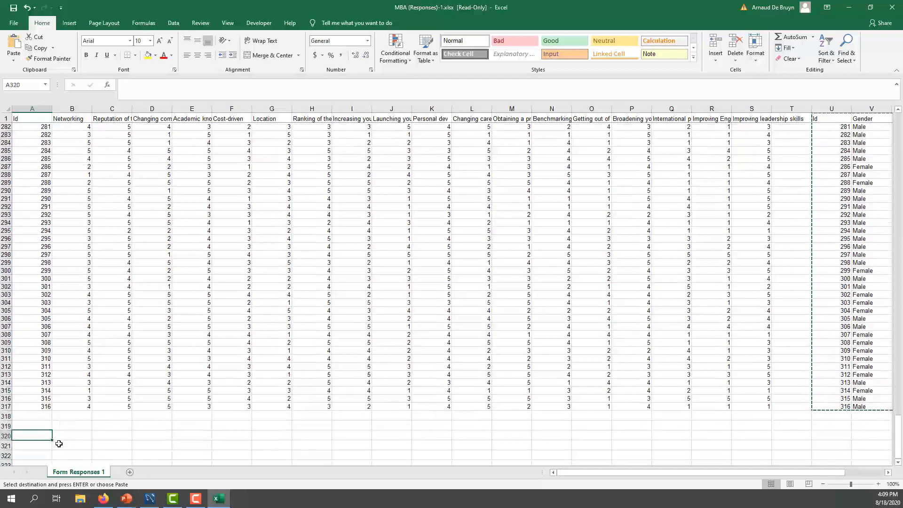
key("Return")
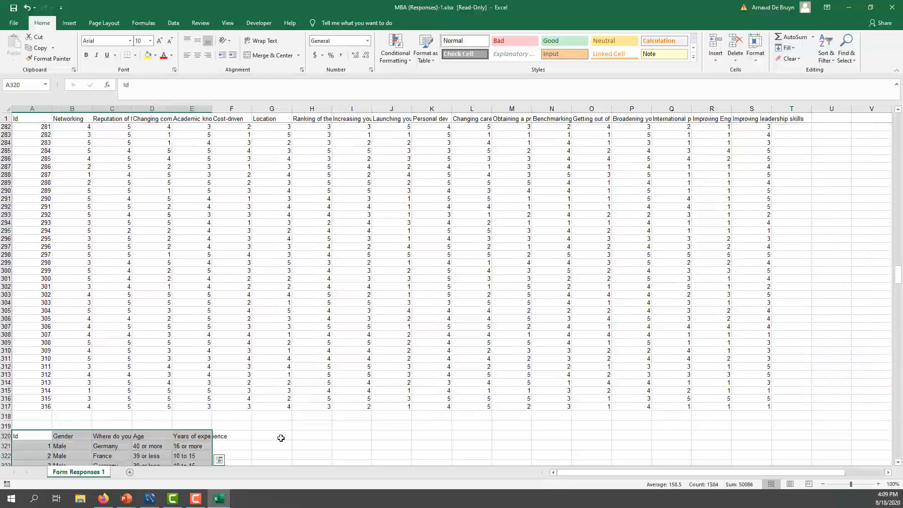
Review the ratings table and the demographic table below it, including the blank Gender cell B335, and return to the start of the sheet
left_click_drag(751, 406, 172, 287)
scroll(172, 286, "down", 14)
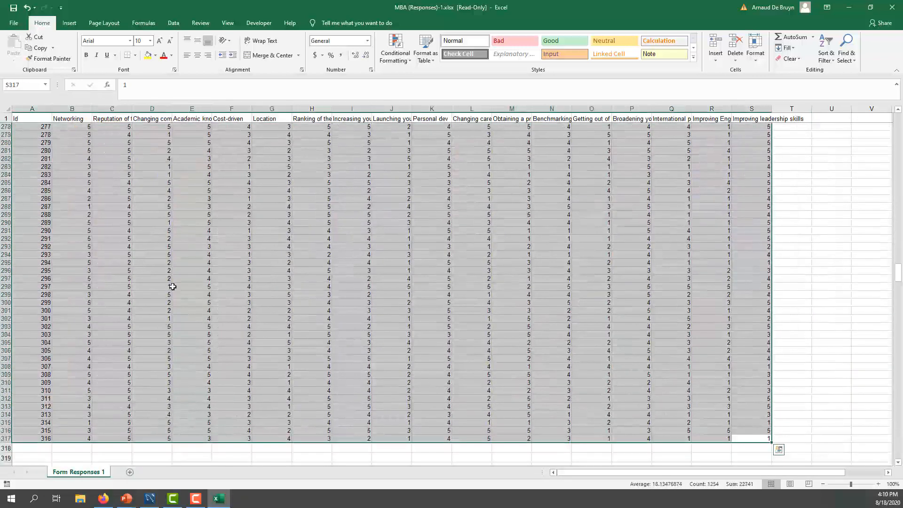
left_click_drag(23, 300, 26, 309)
left_click_drag(113, 369, 209, 442)
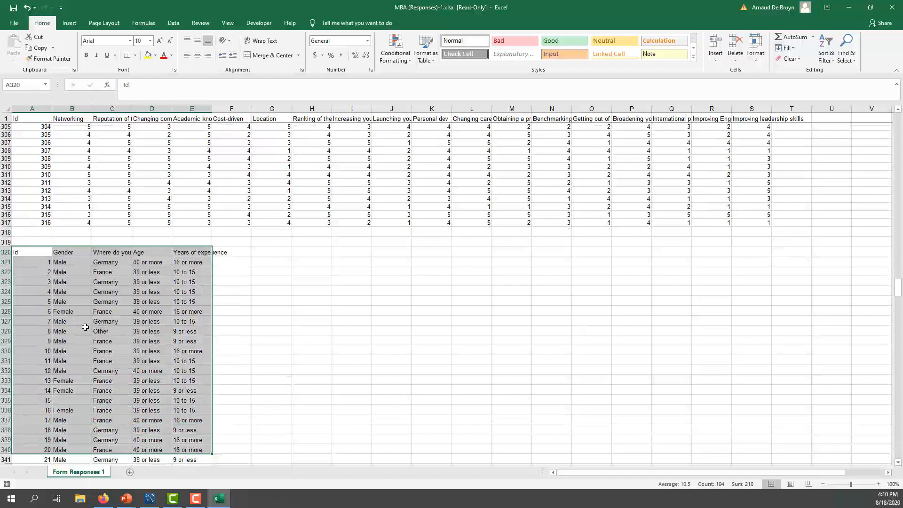
left_click(68, 332)
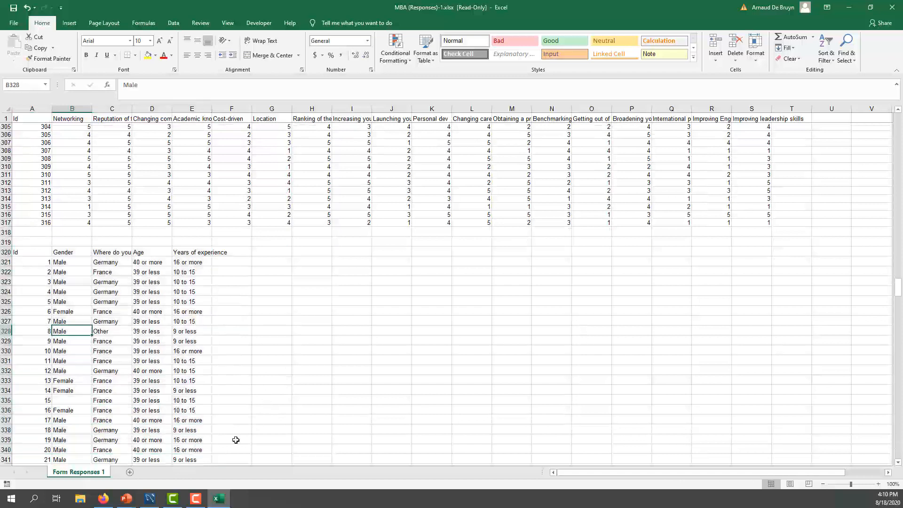
left_click(77, 404)
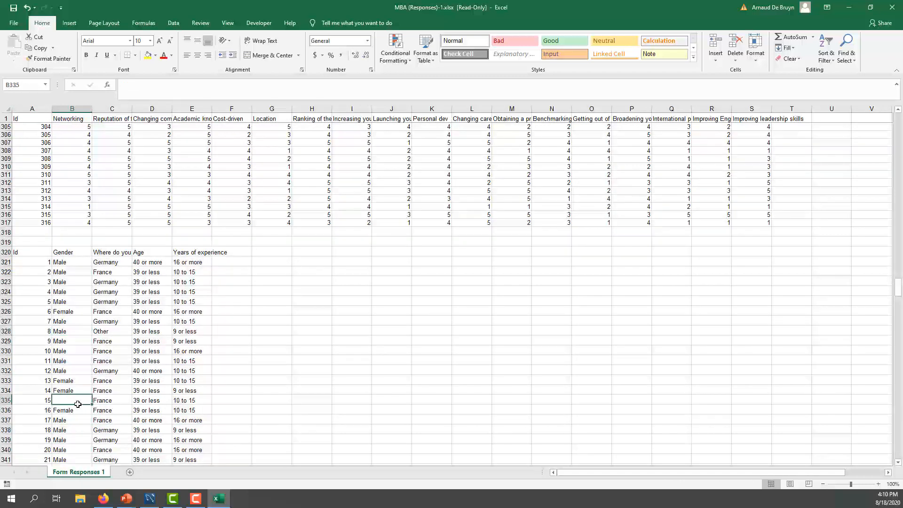
left_click(74, 374)
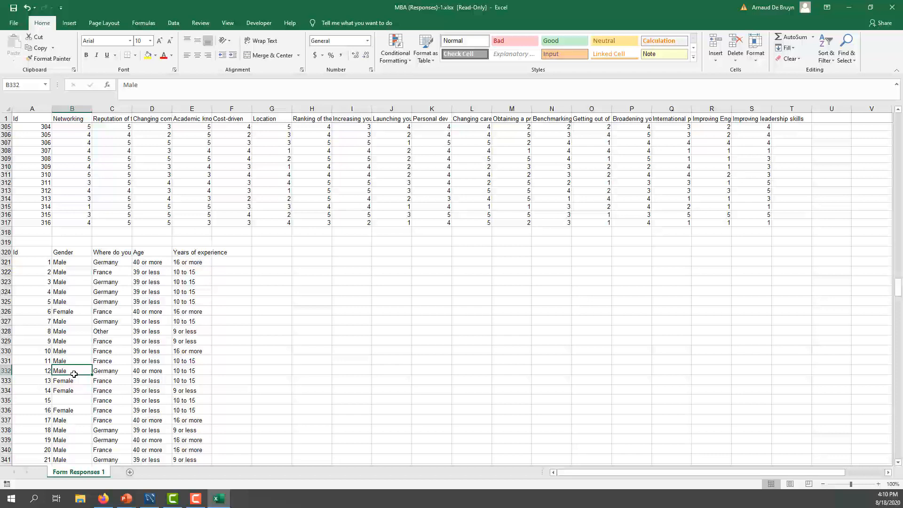
key("ctrl+Home")
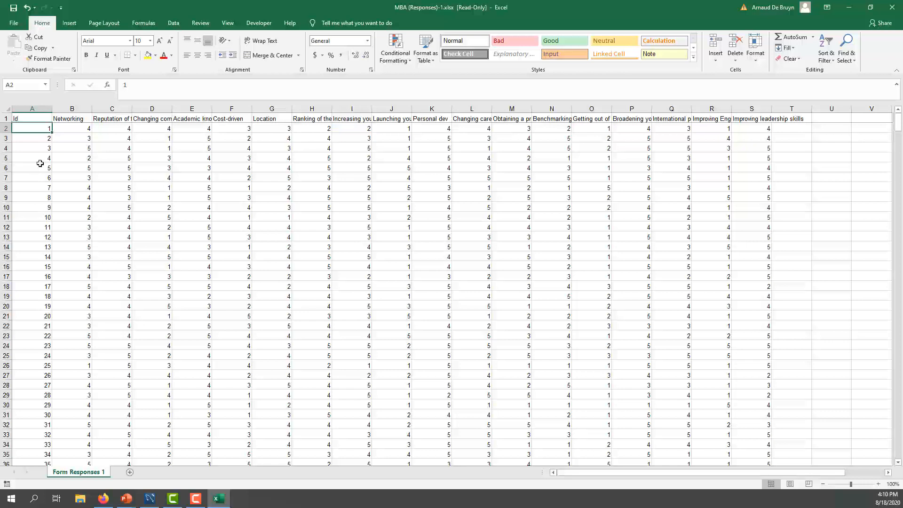
Save the workbook to the Desktop as MBA (Responses).xlsx, replacing the existing file
left_click(14, 22)
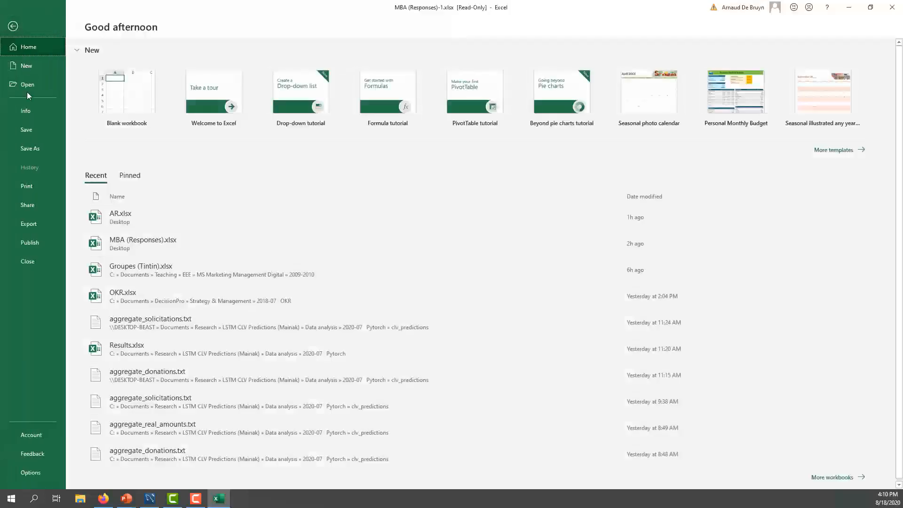
left_click(27, 151)
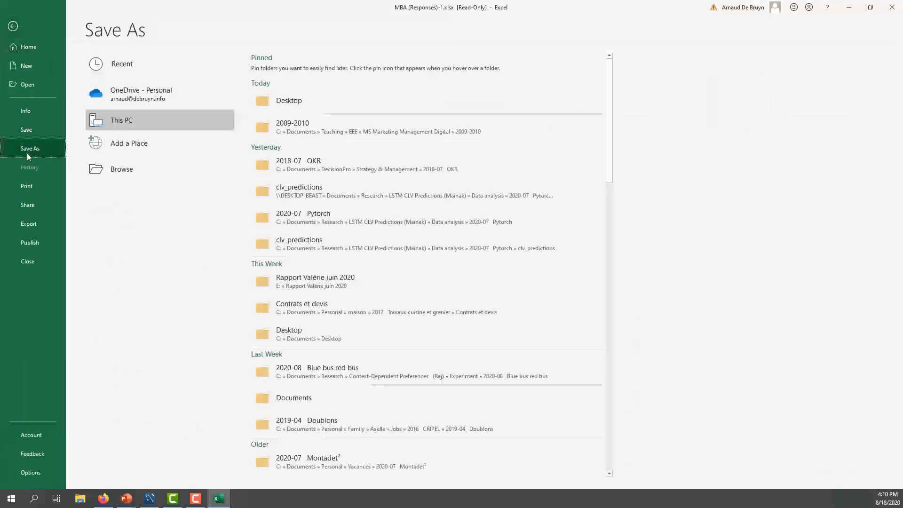
left_click(292, 106)
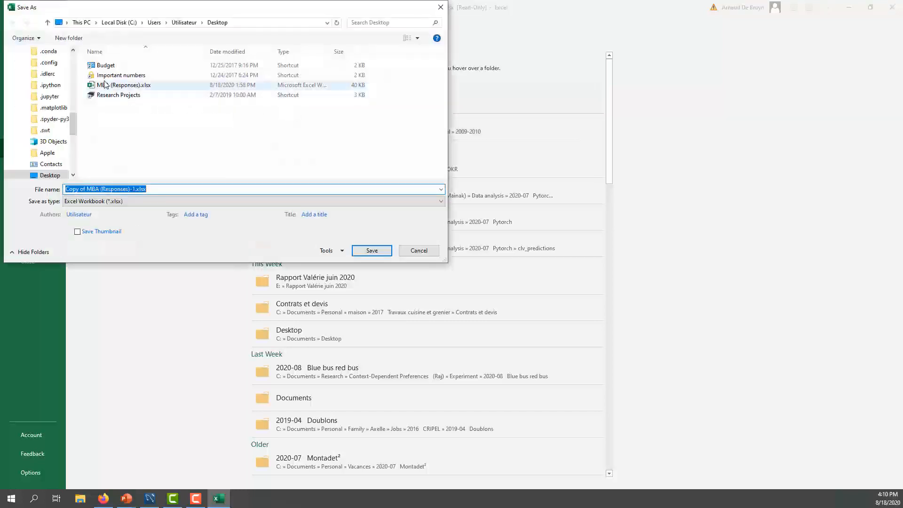
left_click(104, 85)
left_click(366, 251)
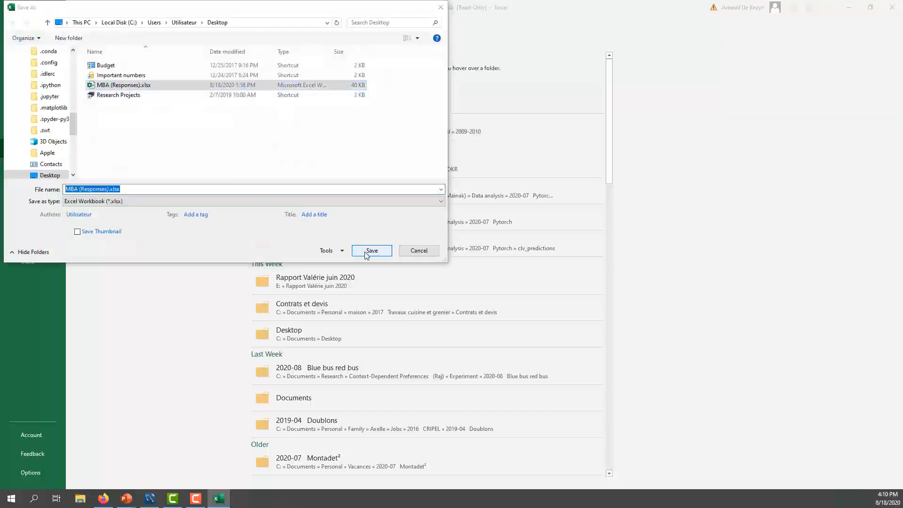
left_click(478, 252)
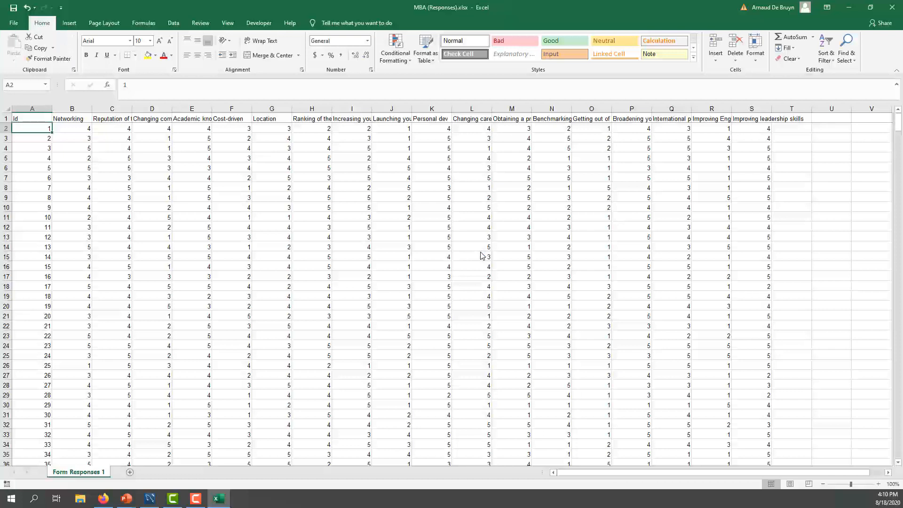
left_click(182, 179)
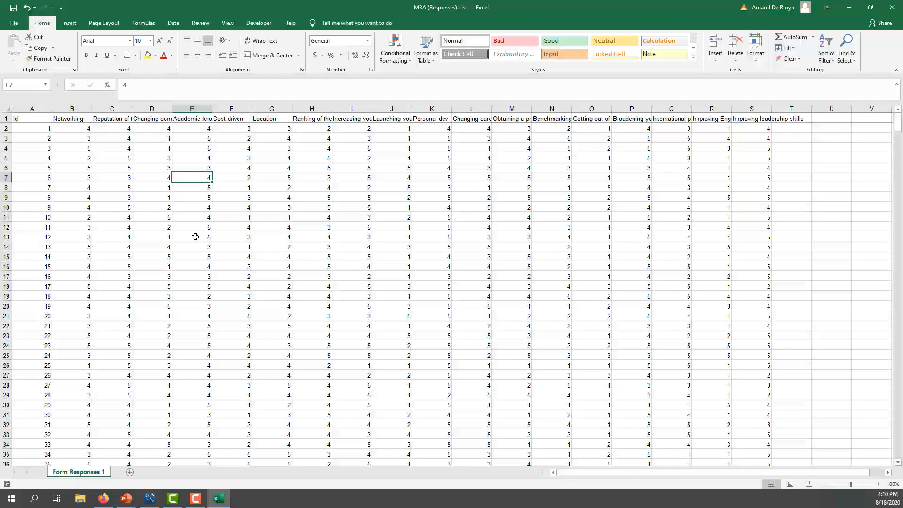
Switch to Enginius and load the Excel spreadsheet MBA (Responses).xlsx from the Desktop, accepting the loss of unsaved changes
left_click(542, 121)
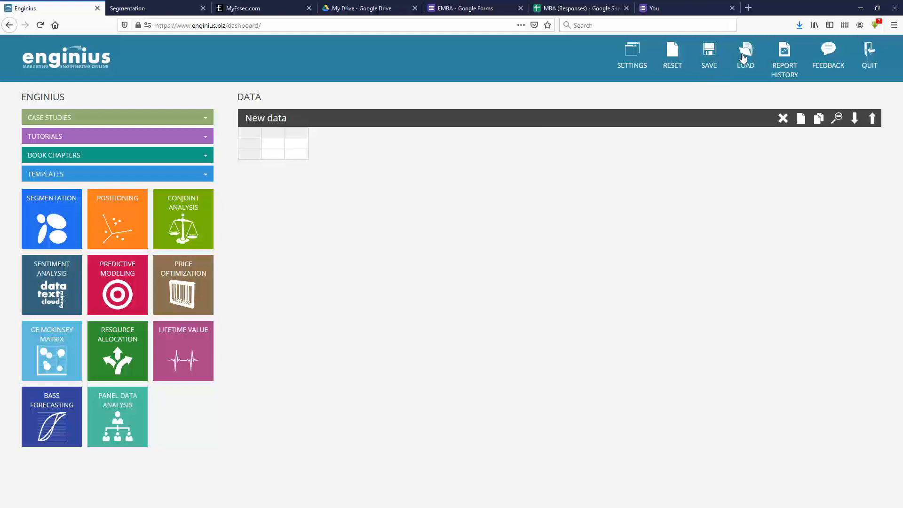
left_click(744, 58)
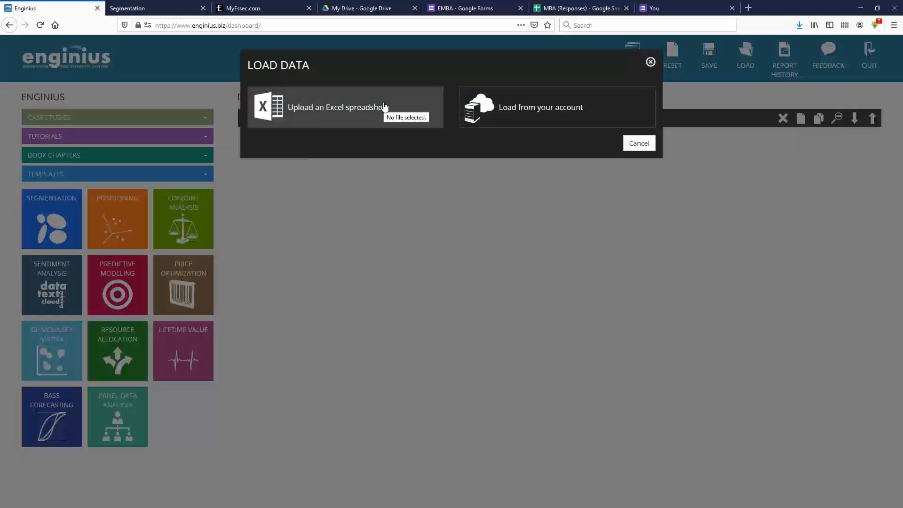
left_click(383, 107)
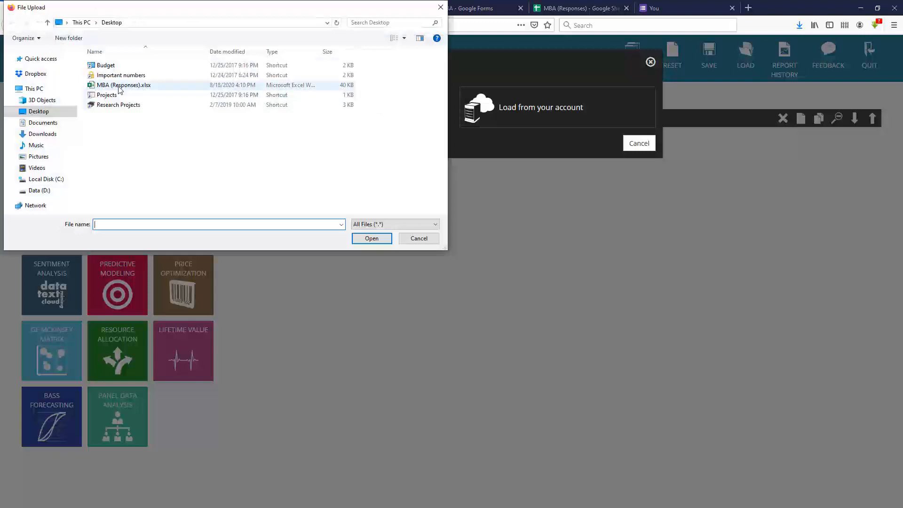
left_click(123, 86)
left_click(371, 238)
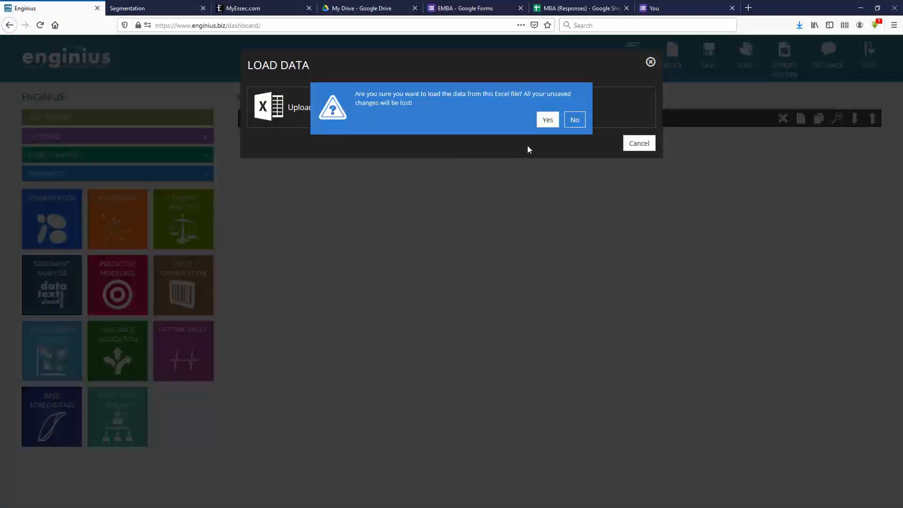
left_click(544, 115)
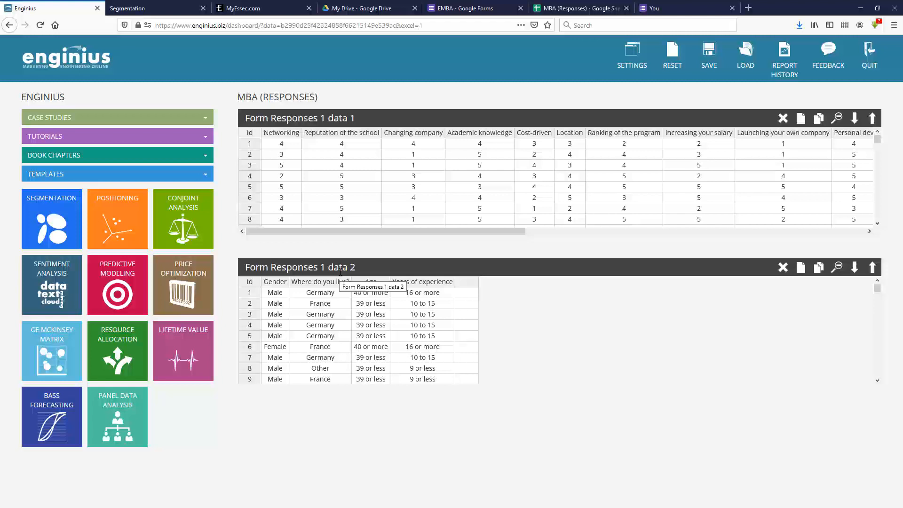
Rename the first dataset, which holds the ratings, as Segmentation data
left_click(361, 115)
left_click_drag(362, 117, 225, 115)
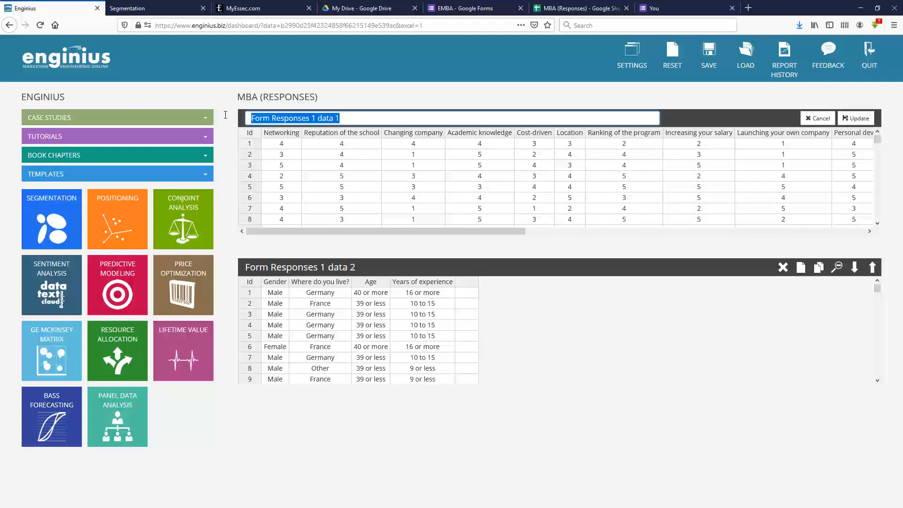
type("Segm")
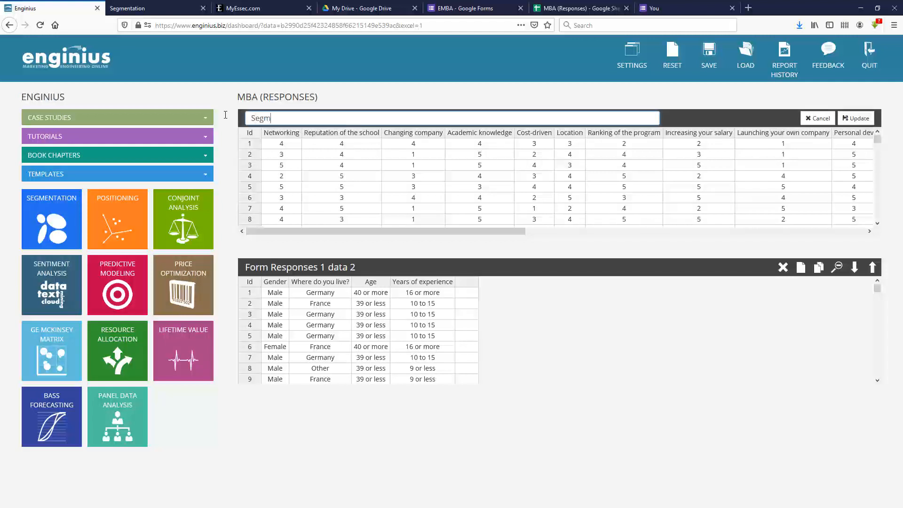
type("entation data")
key("Return")
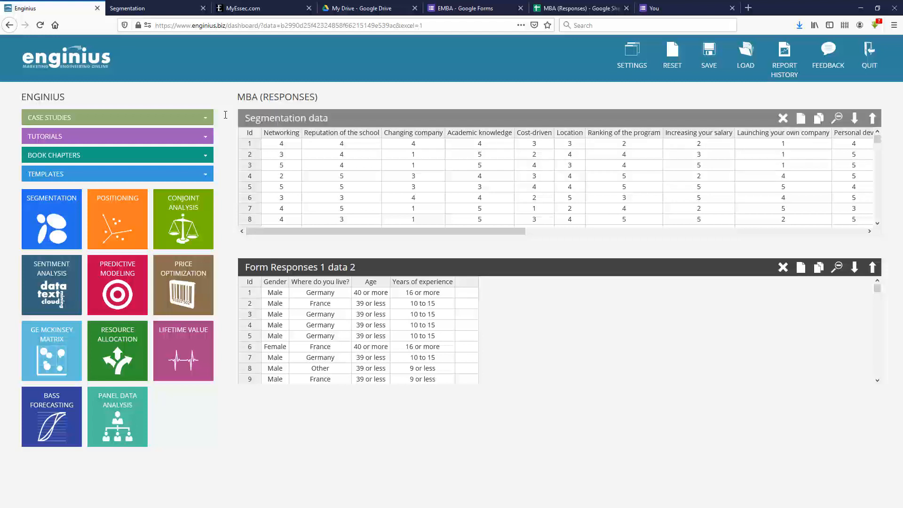
Rename the second dataset, with gender, country, age and experience, as Demographics
left_click(301, 267)
left_click_drag(339, 266, 228, 270)
type("Demo")
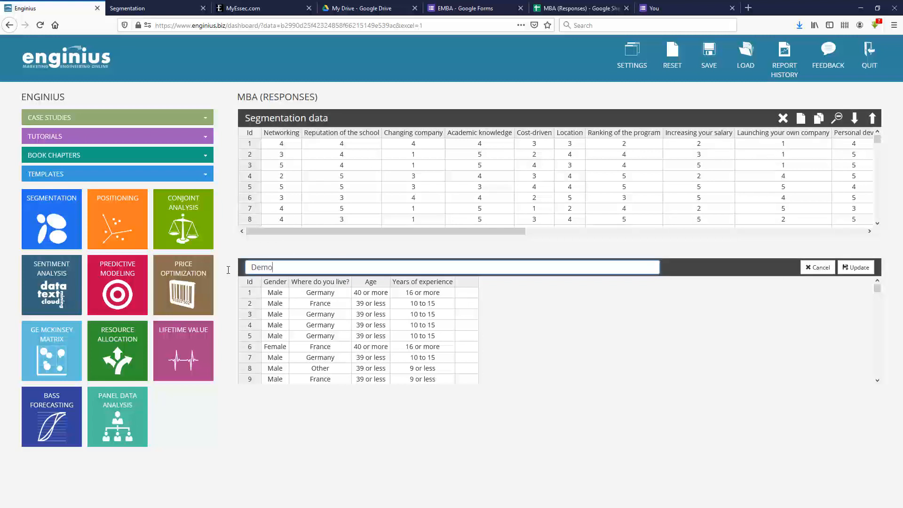
type("graphics")
key("Return")
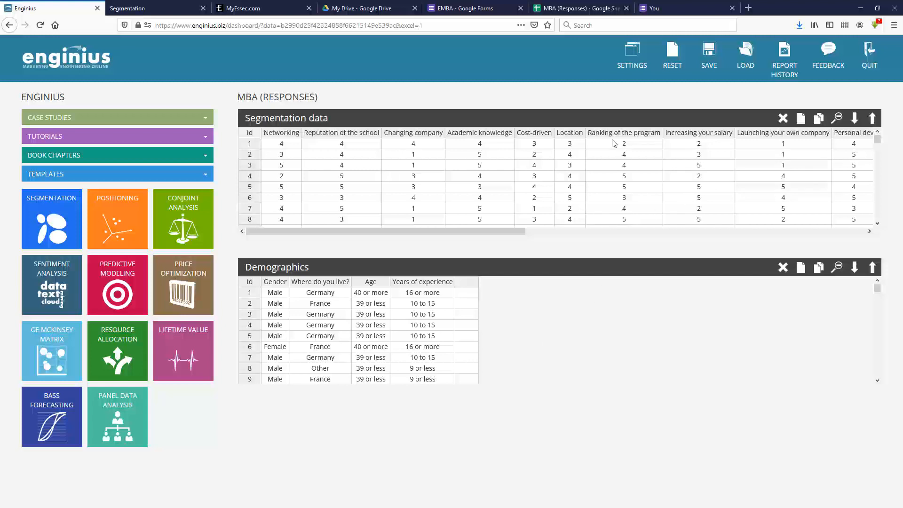
Set up a segmentation analysis forced to 4 segments on Segmentation data, with discriminant analysis on Demographics
left_click(64, 219)
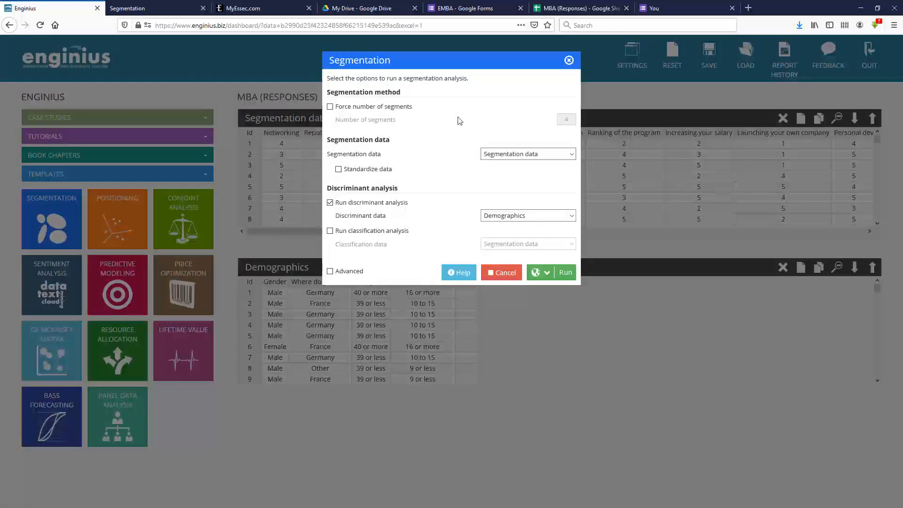
left_click(395, 109)
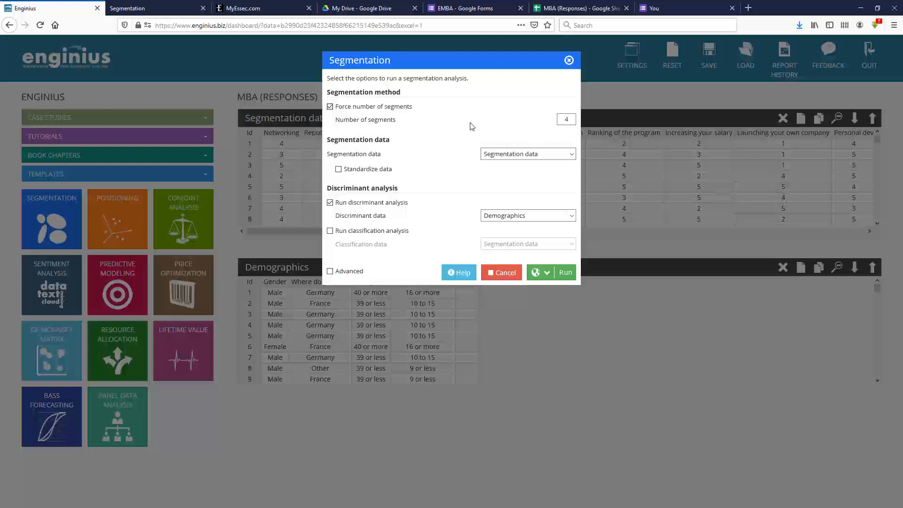
left_click(512, 155)
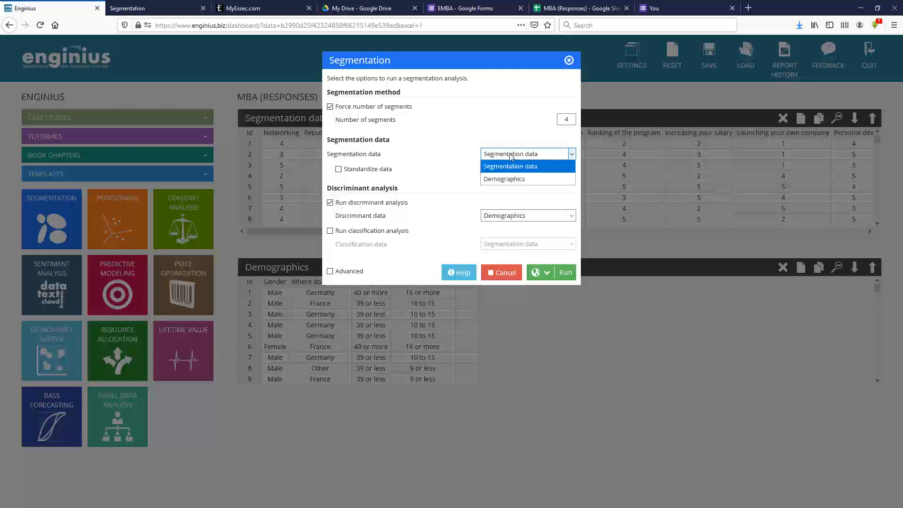
left_click(507, 167)
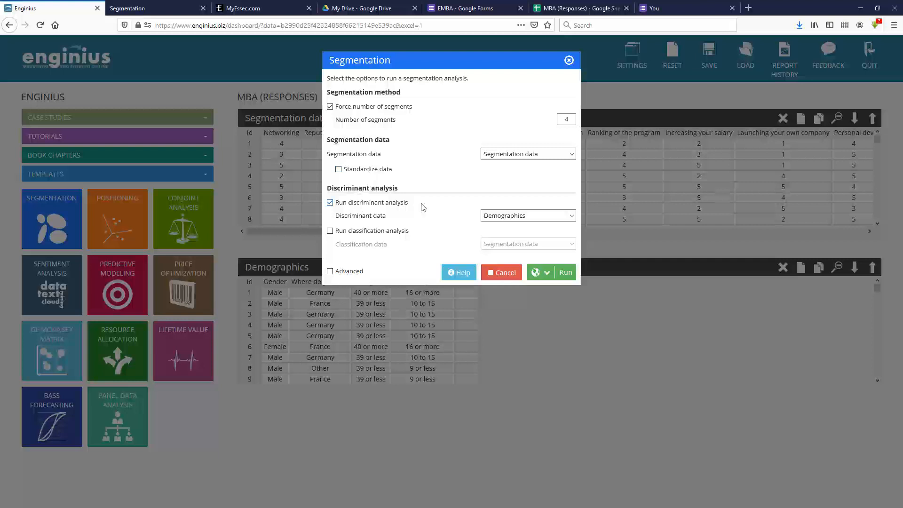
left_click(391, 202)
left_click(392, 202)
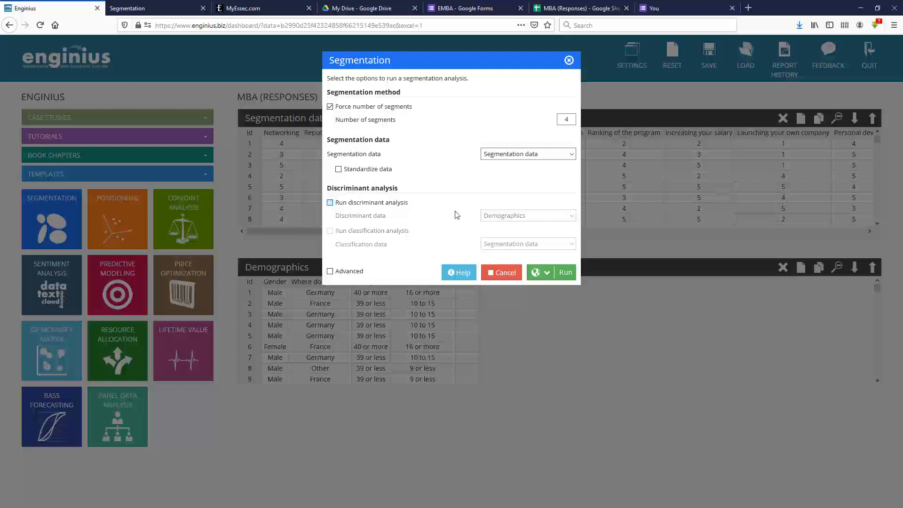
left_click(530, 221)
left_click(520, 241)
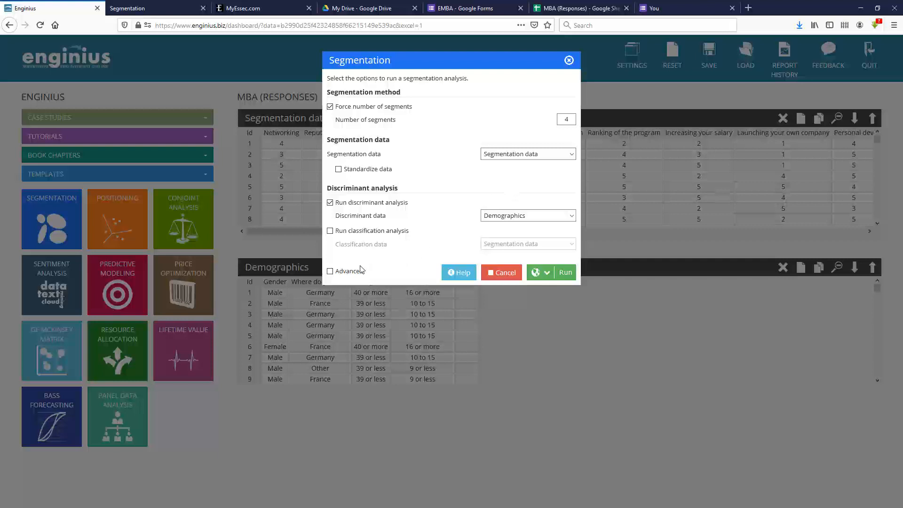
Show the advanced options, set the data transformation to Standardization (by row), and run the segmentation analysis
left_click(352, 275)
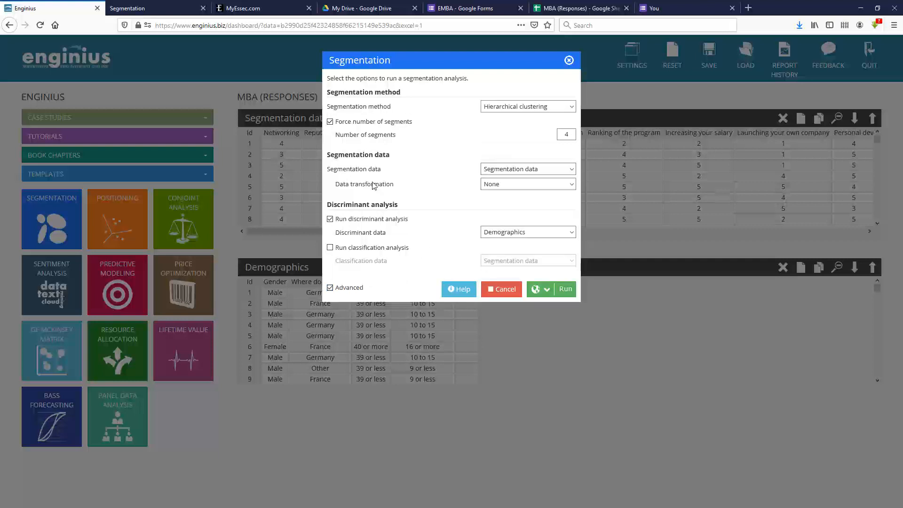
left_click(509, 188)
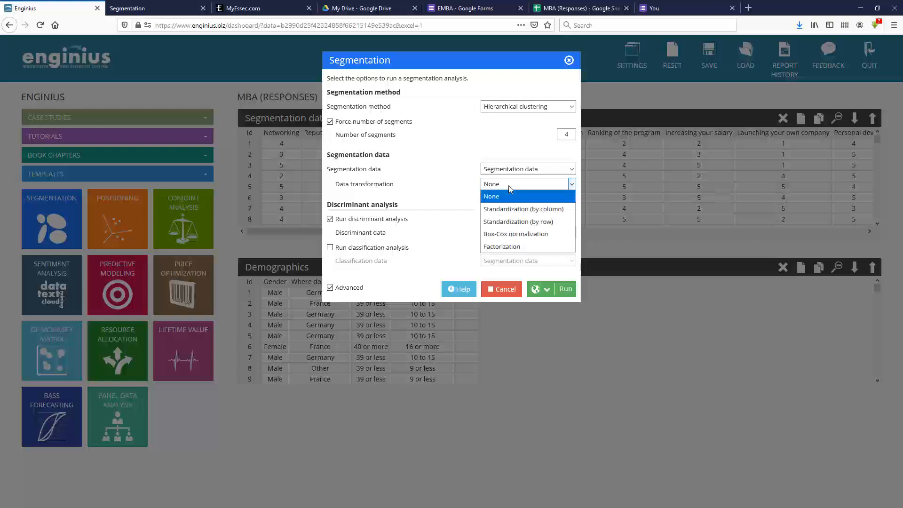
left_click(534, 222)
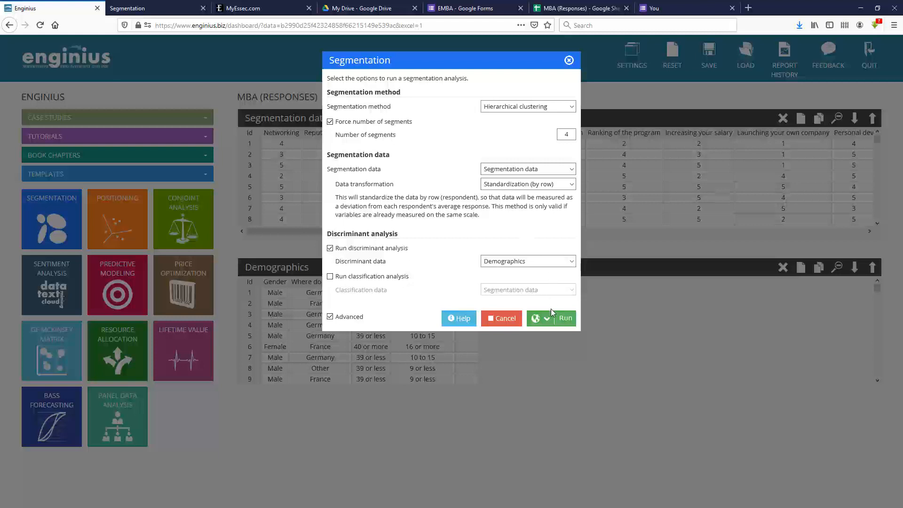
left_click(562, 319)
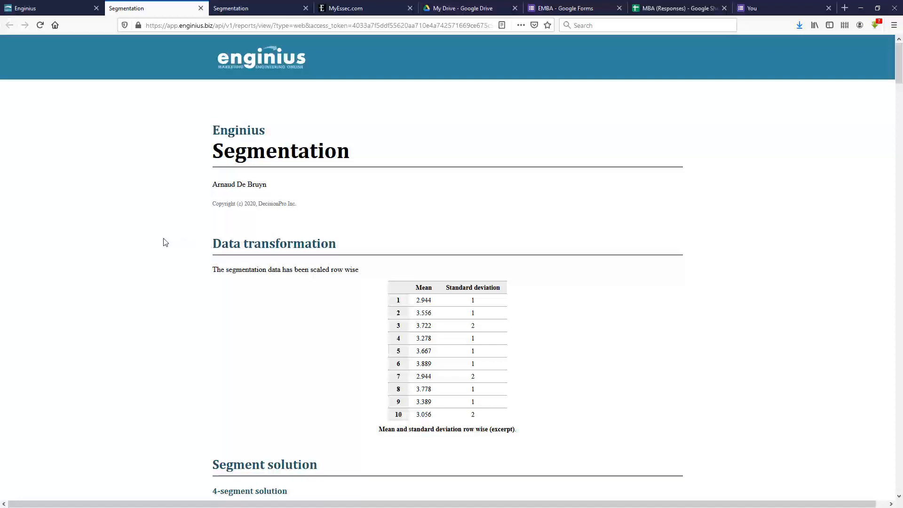
Examine the segmentation report's dendrogram, scree plot, segment size table and segment description table
scroll(165, 242, "down", 3)
scroll(165, 242, "down", 3)
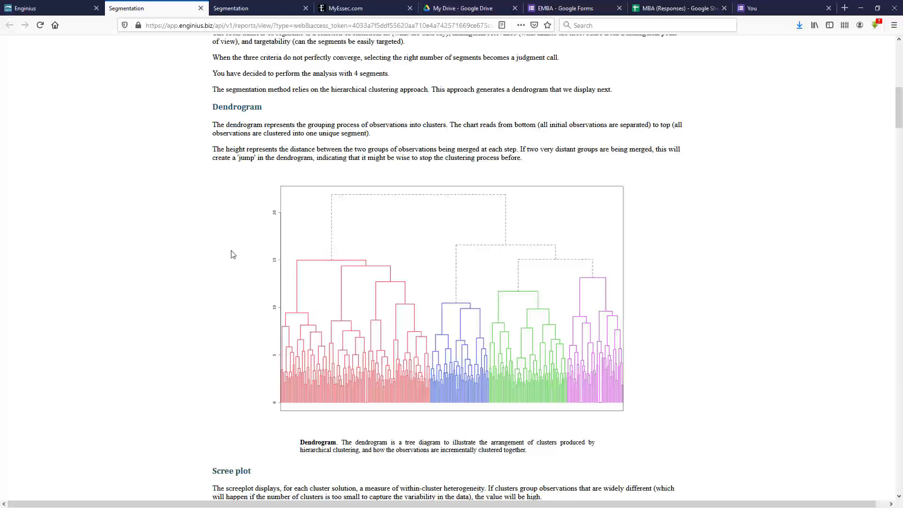
scroll(235, 263, "up", 1)
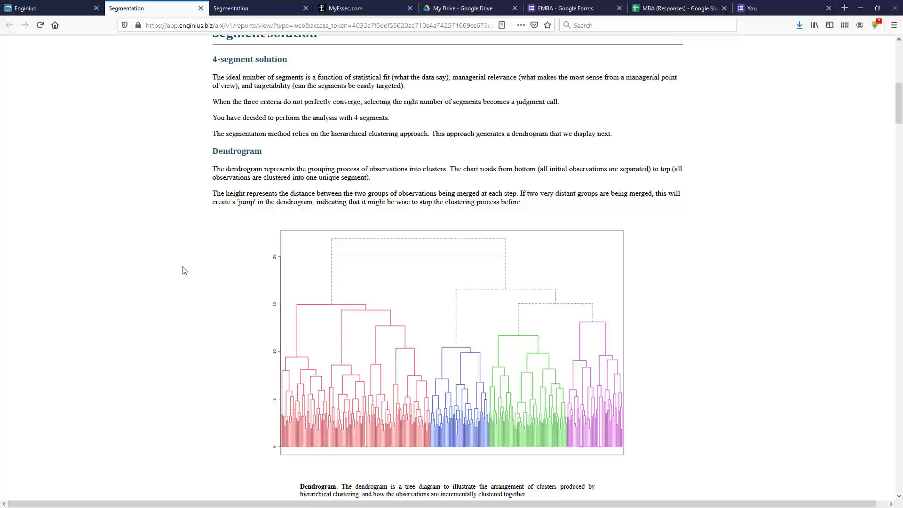
scroll(184, 270, "down", 10)
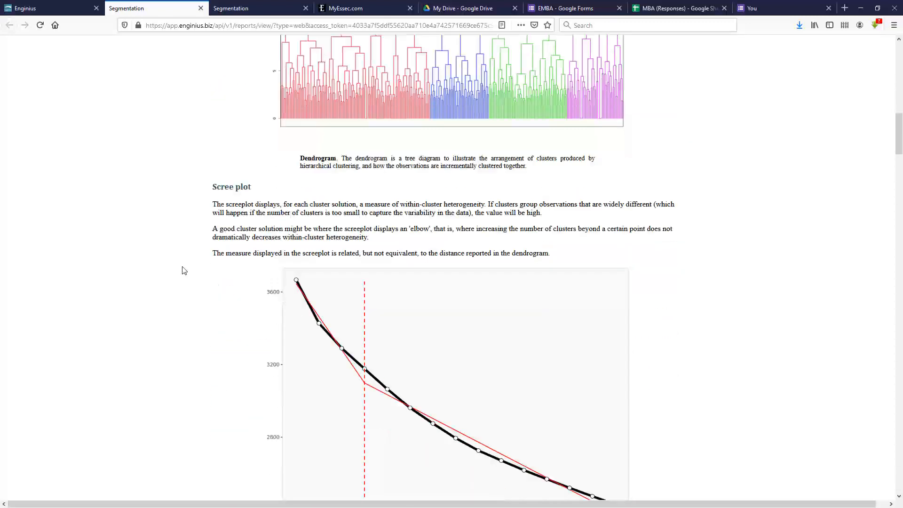
scroll(184, 270, "down", 7)
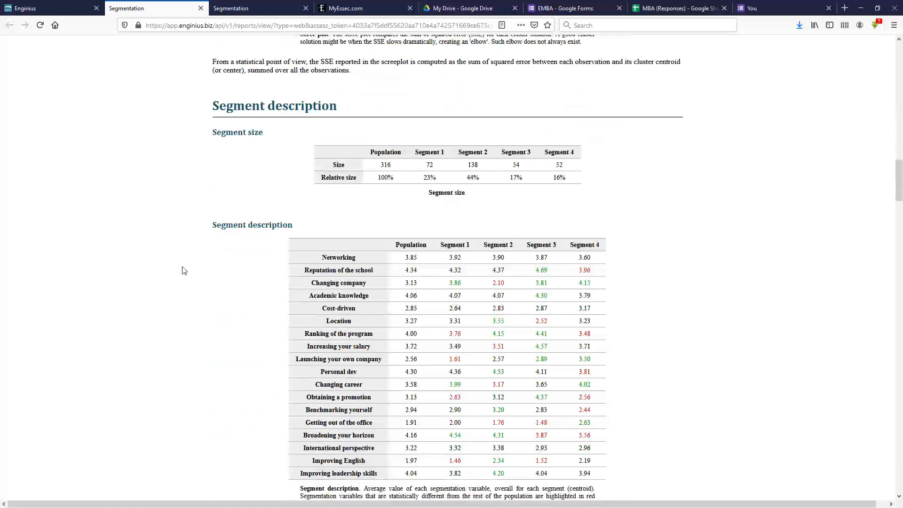
scroll(184, 271, "up", 1)
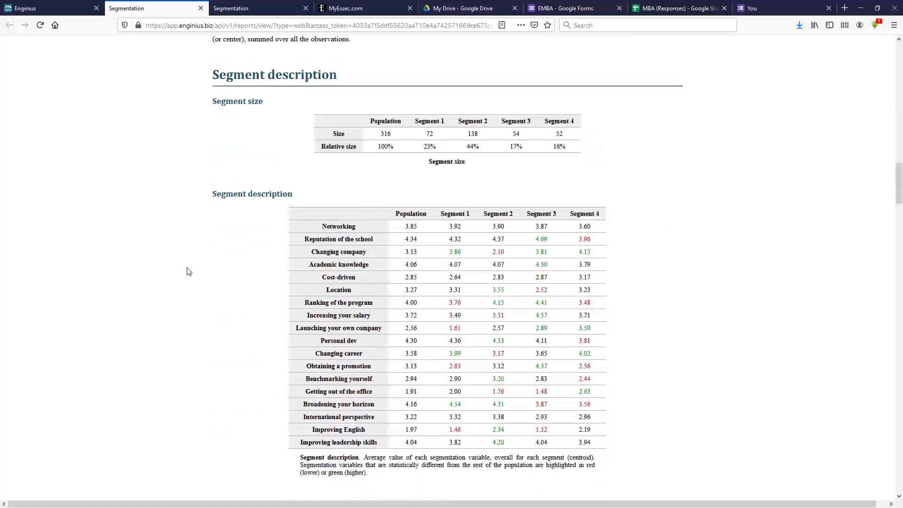
left_click_drag(425, 134, 562, 135)
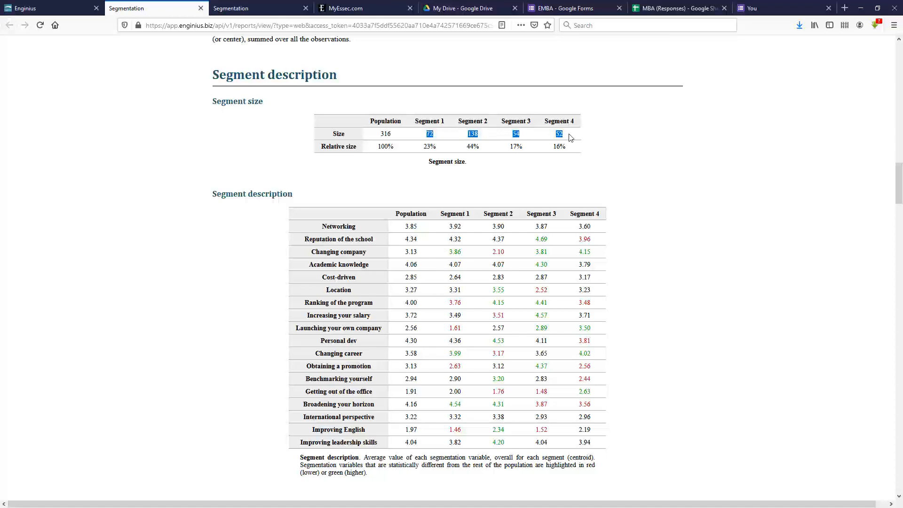
left_click(473, 147)
scroll(512, 266, "down", 6)
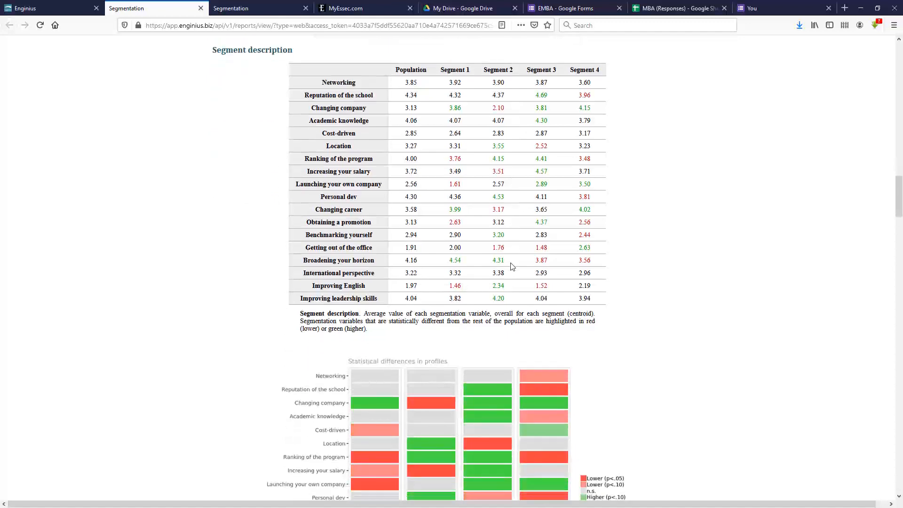
scroll(511, 266, "down", 1)
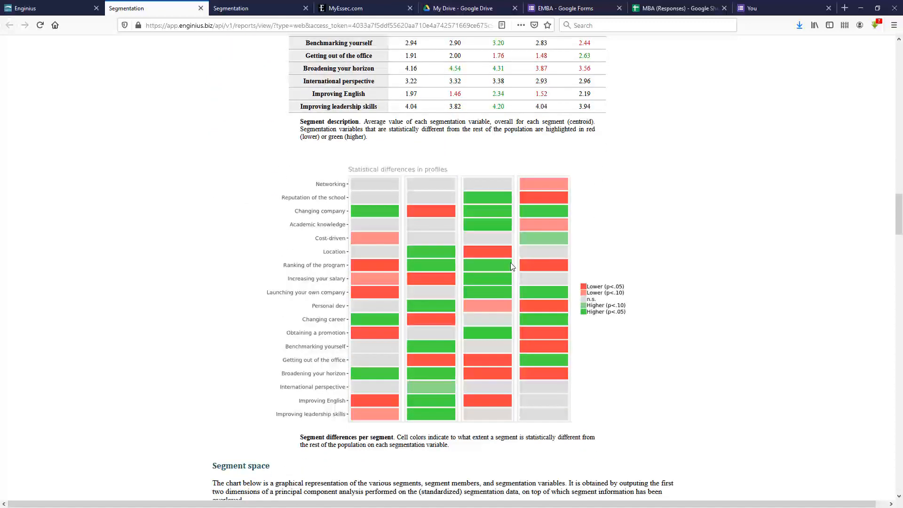
Enlarge the report to 133% and examine the Statistical differences in profiles chart for the four segments
left_click(894, 25)
left_click(872, 117)
left_click(872, 117)
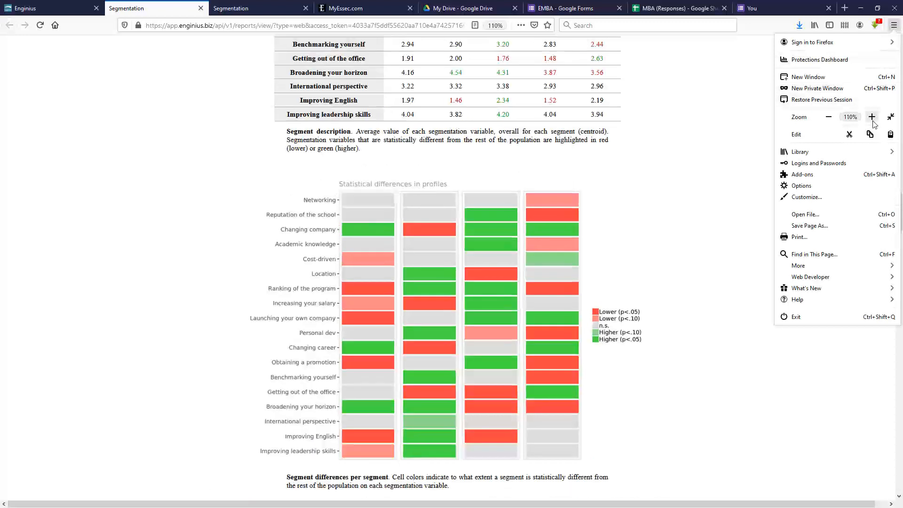
left_click(872, 117)
left_click(740, 204)
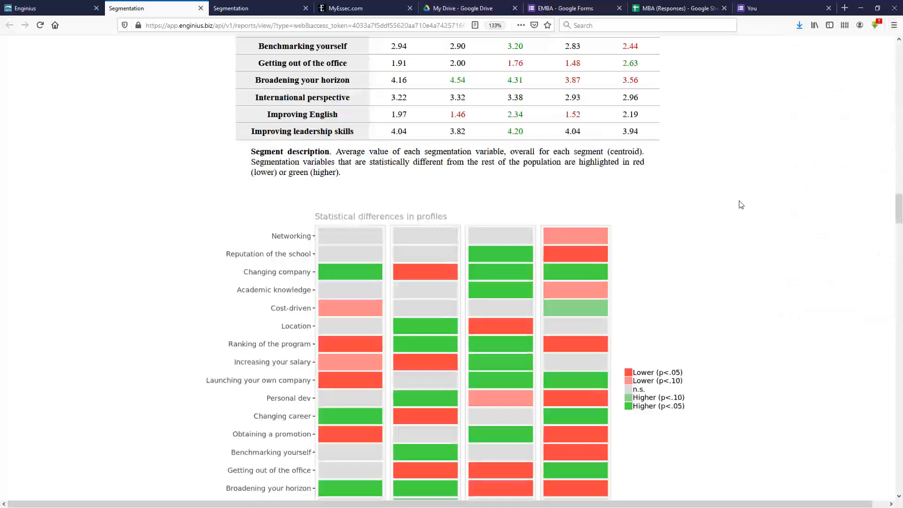
scroll(740, 203, "down", 3)
scroll(742, 205, "up", 1)
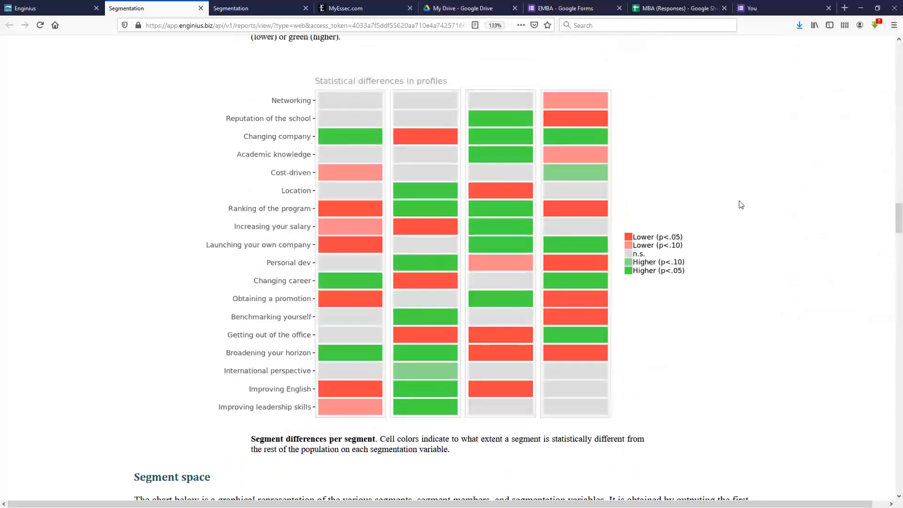
scroll(741, 205, "up", 1)
scroll(741, 204, "down", 1)
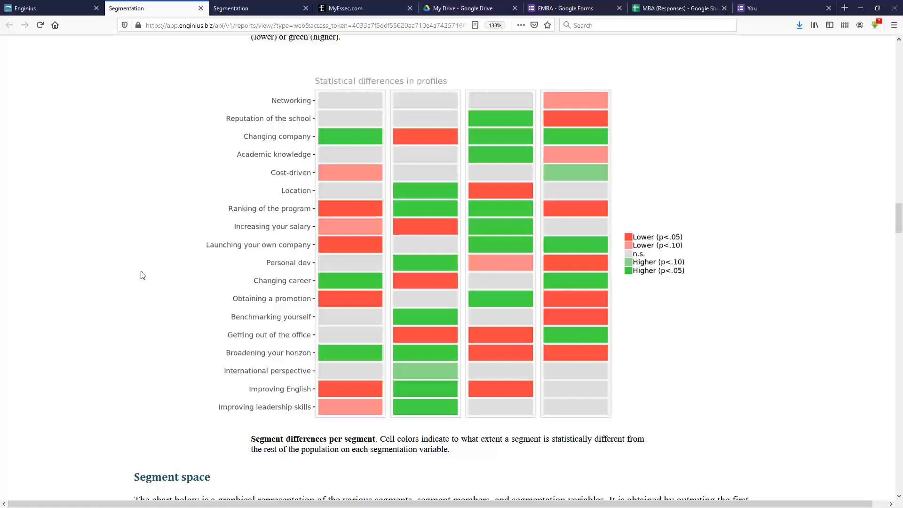
scroll(142, 275, "up", 3)
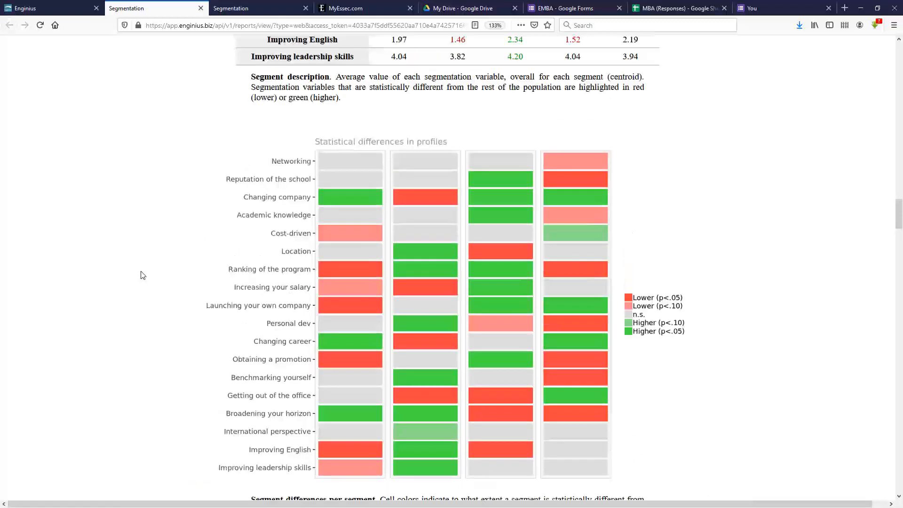
scroll(142, 275, "down", 3)
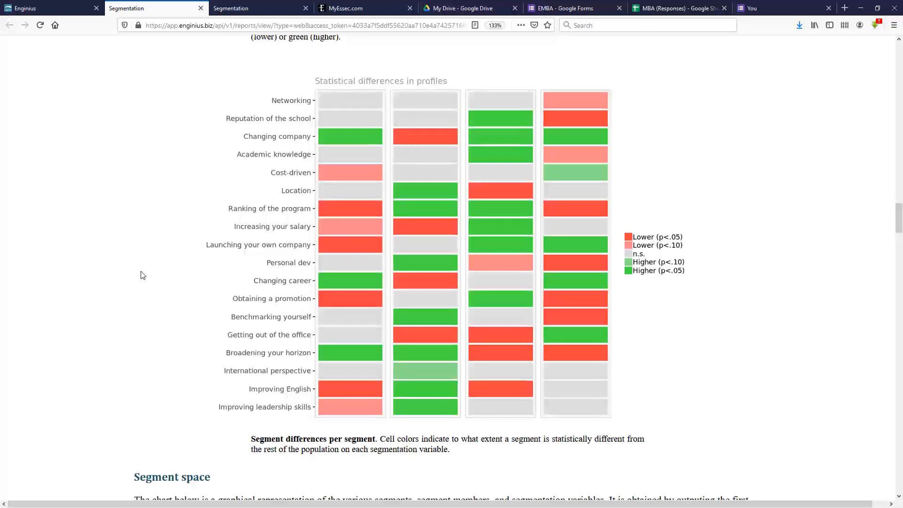